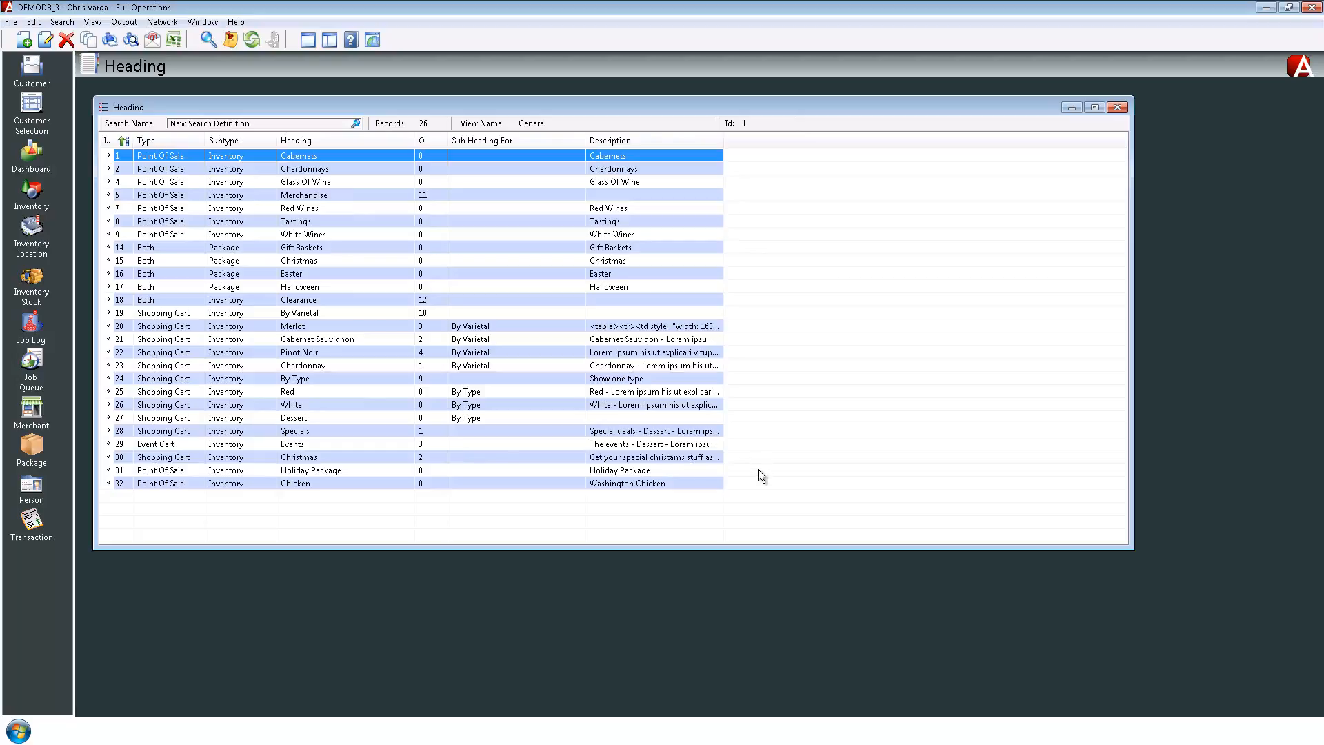
# Create and save a new heading named Halloween with type Point Of Sale and subtype Both.
pyautogui.click(26, 43)
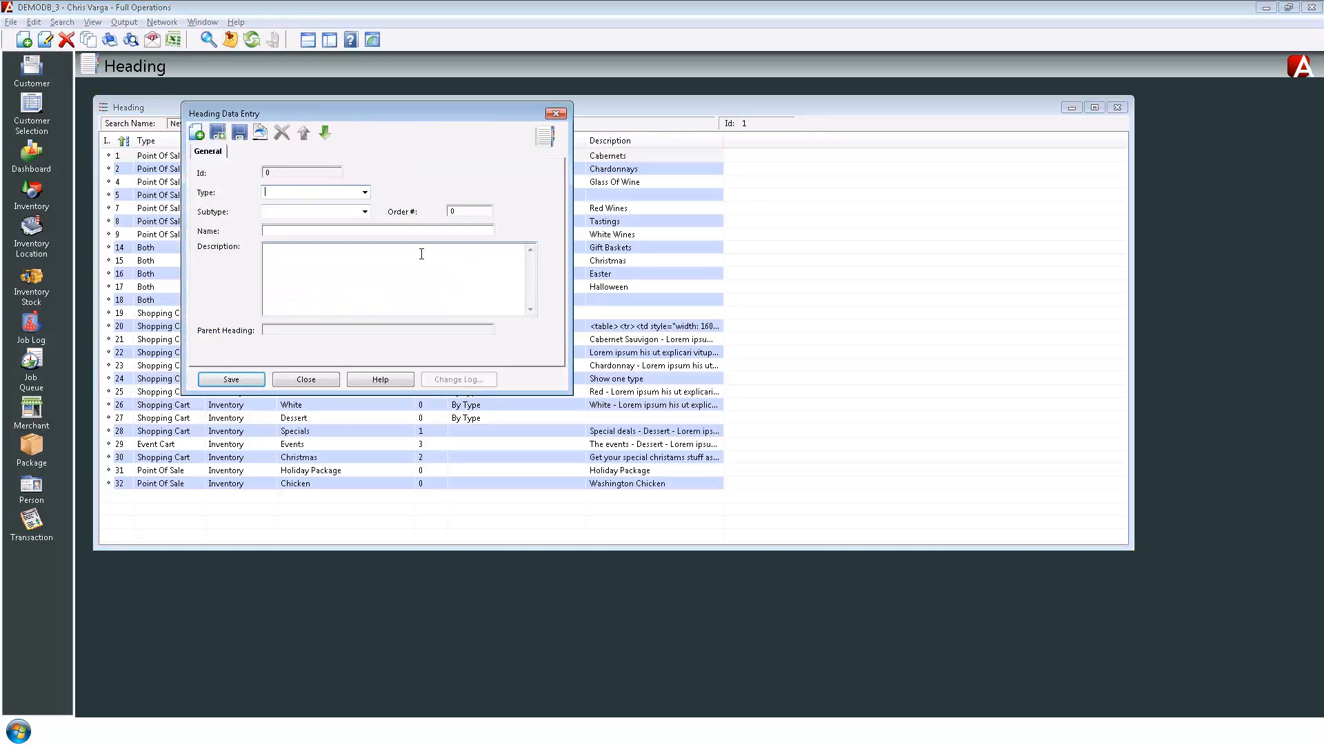
pyautogui.click(365, 193)
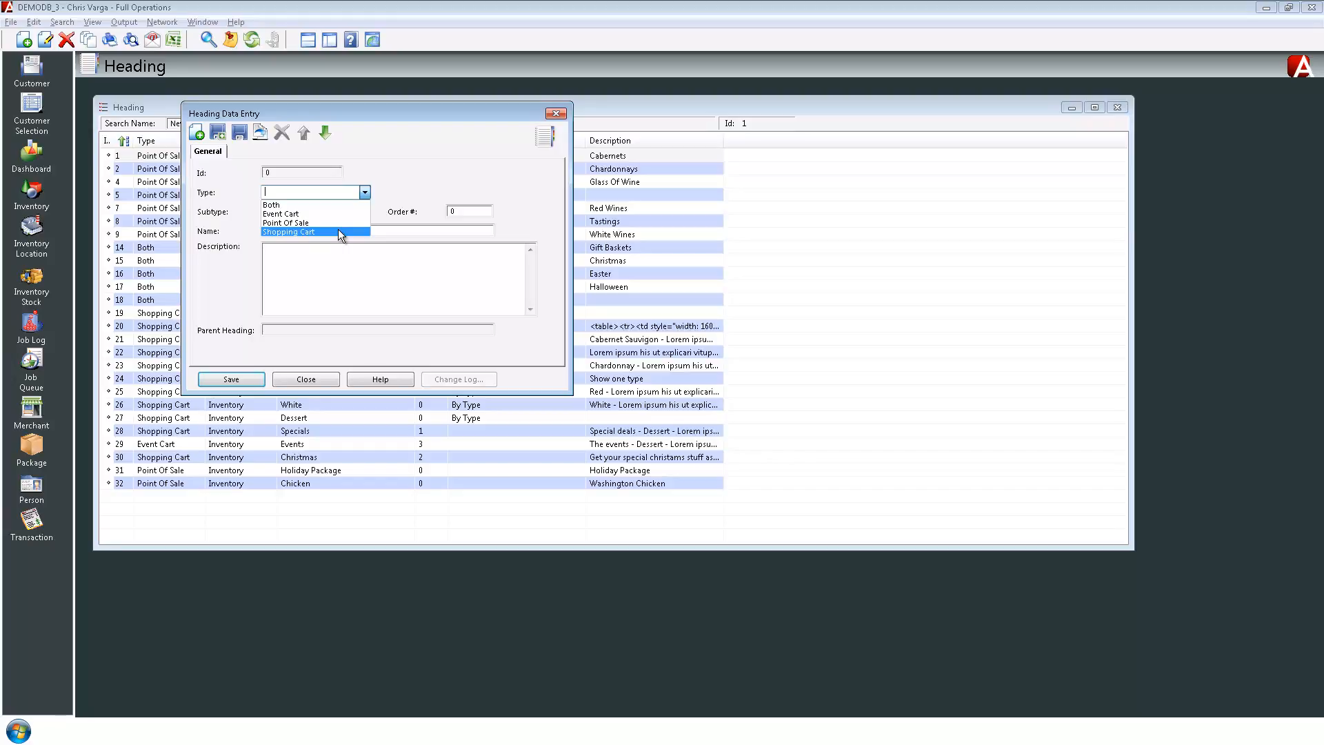
pyautogui.click(294, 224)
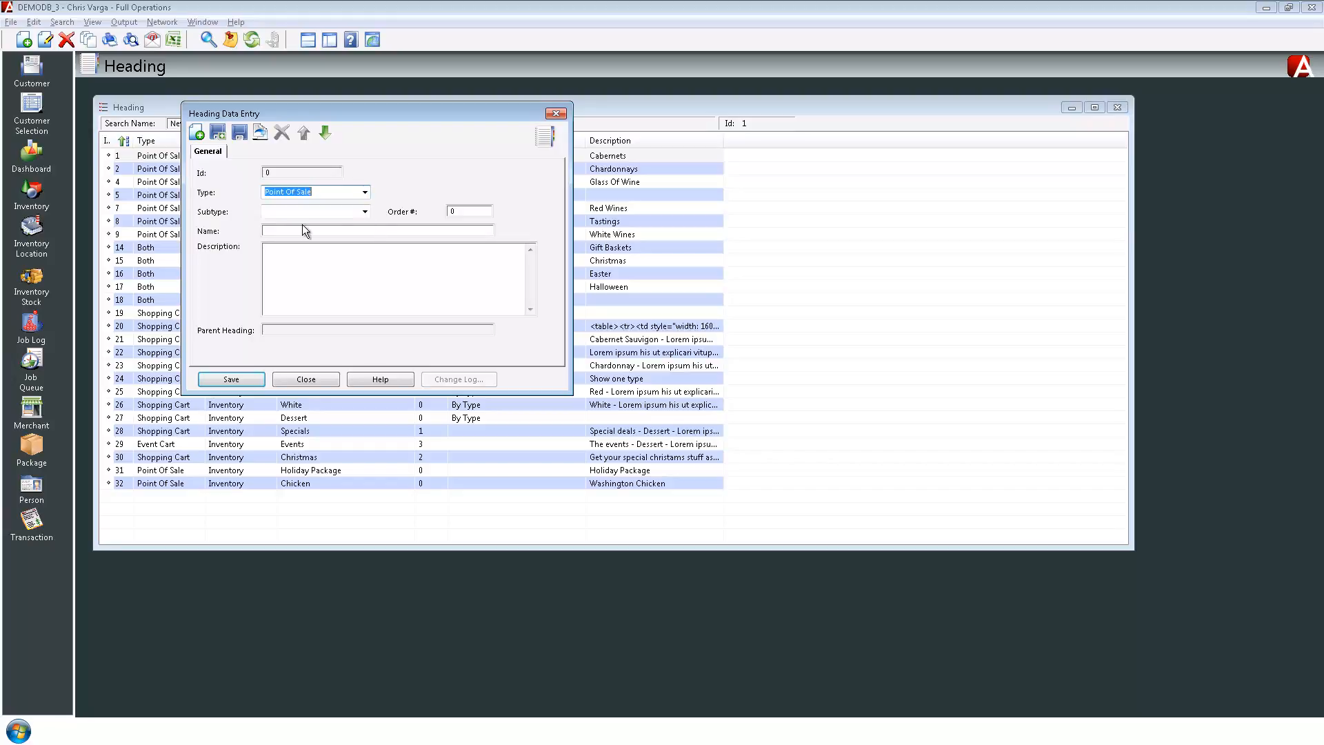
pyautogui.click(367, 213)
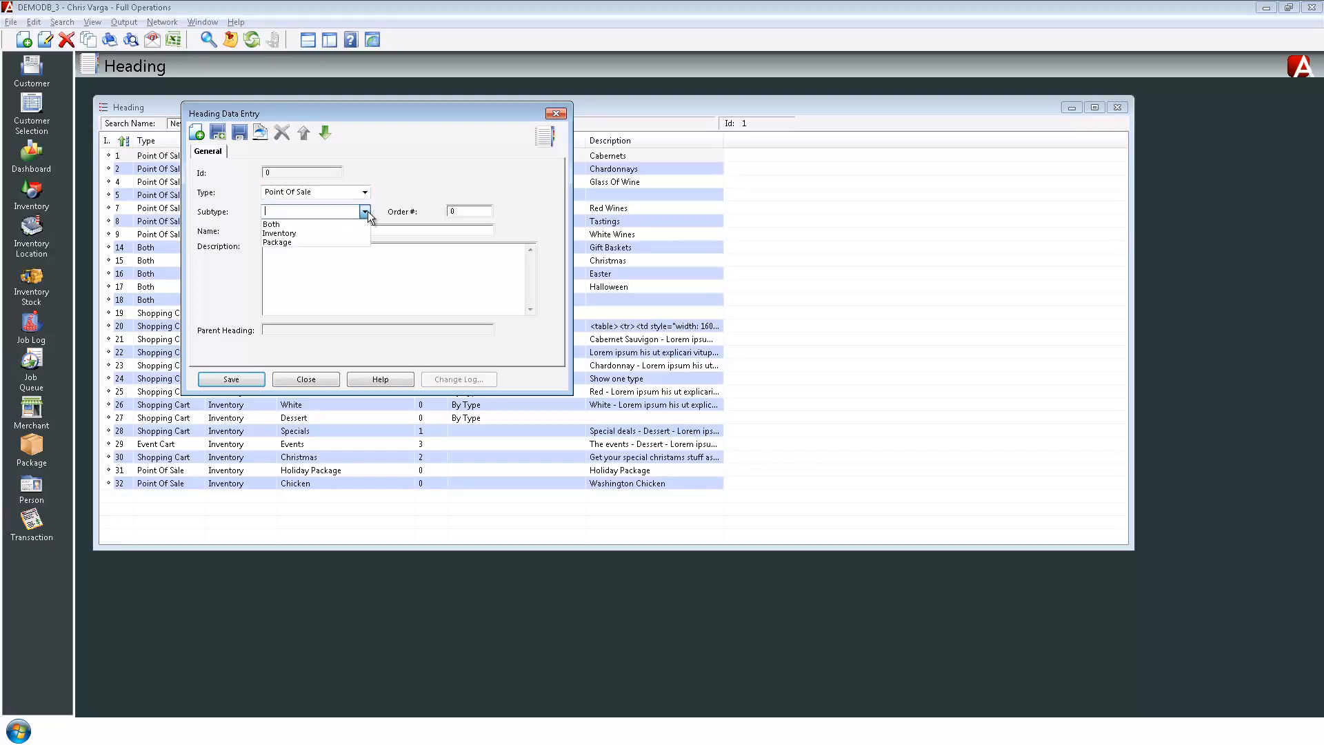
pyautogui.click(311, 223)
pyautogui.click(303, 231)
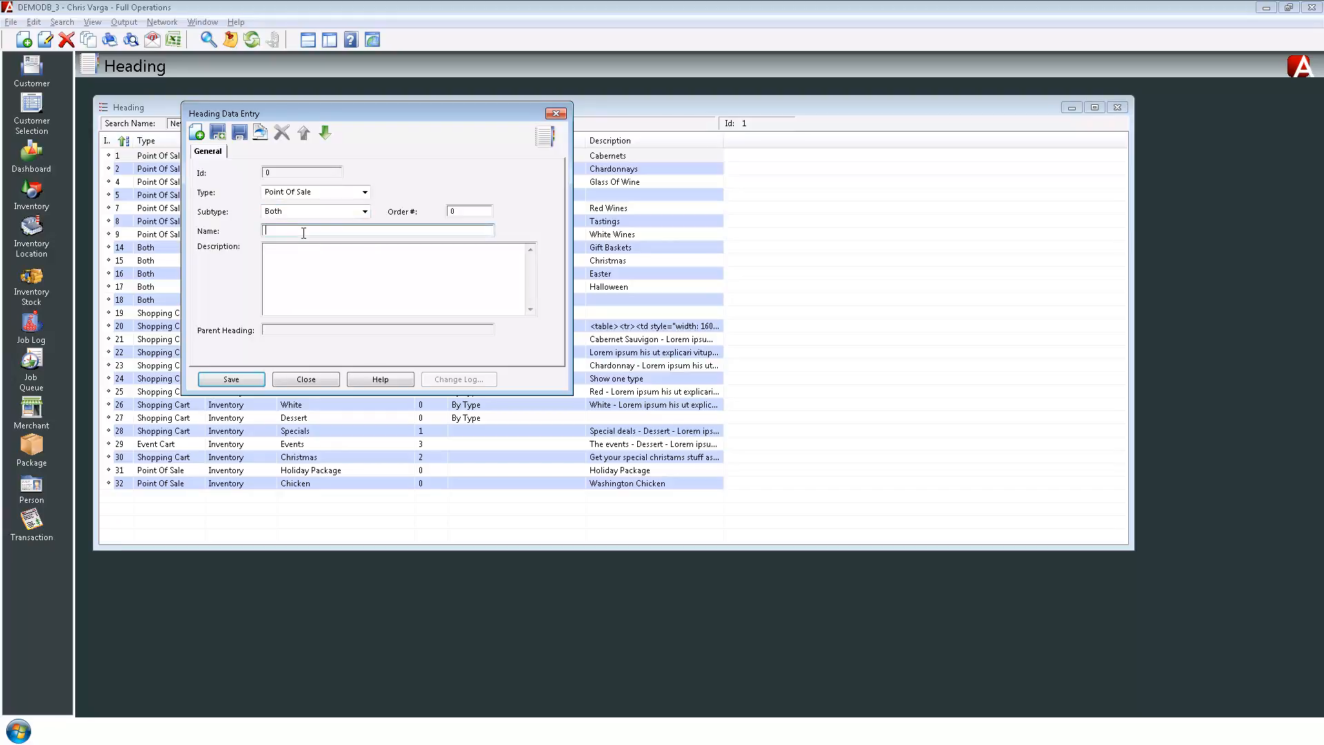
pyautogui.write('Hallowee')
pyautogui.click(240, 380)
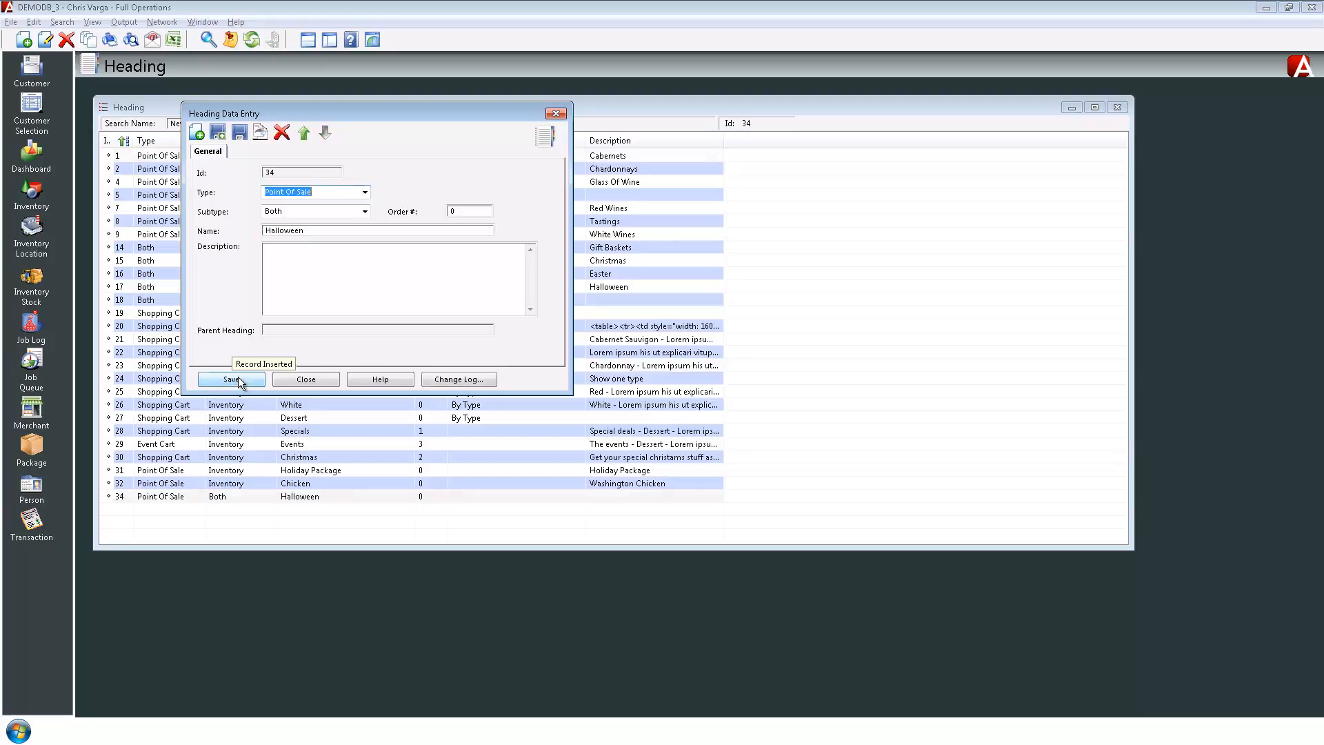
pyautogui.click(314, 380)
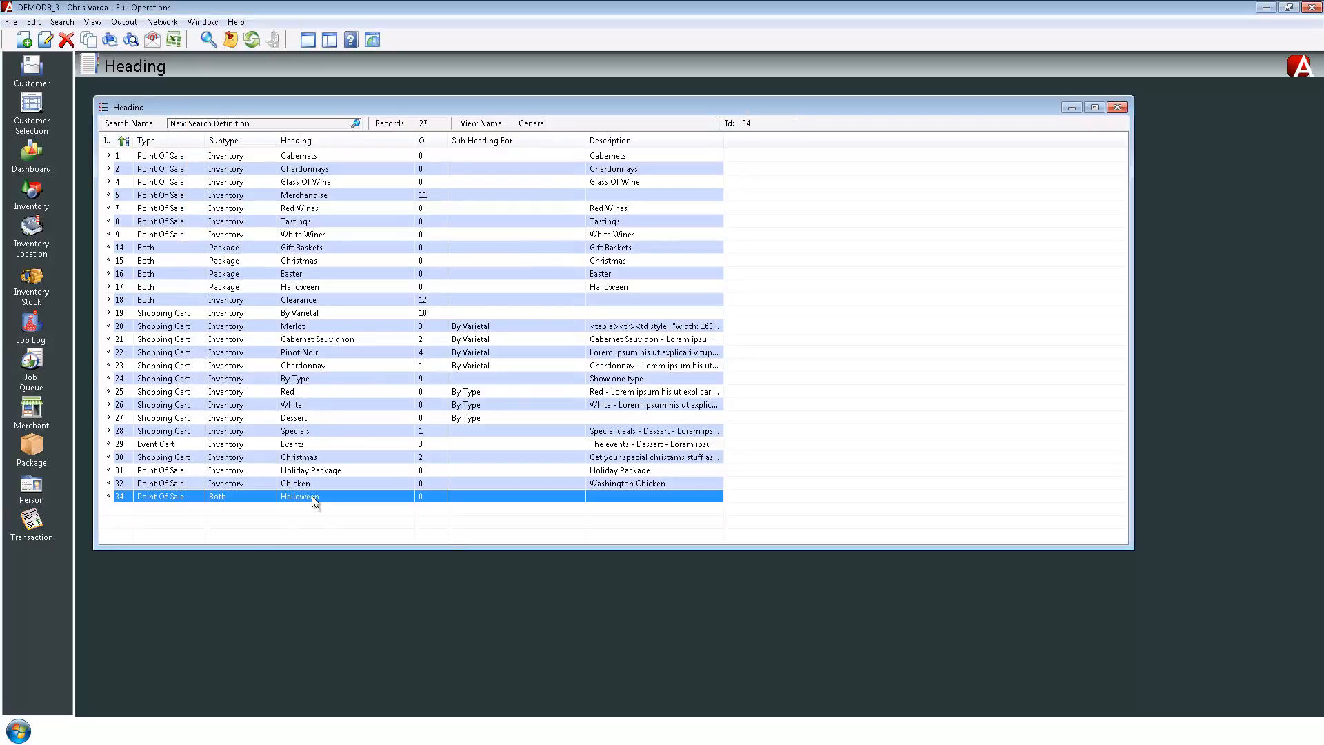
# Clear the application's network setup cache.
pyautogui.click(167, 22)
pyautogui.moveTo(180, 39)
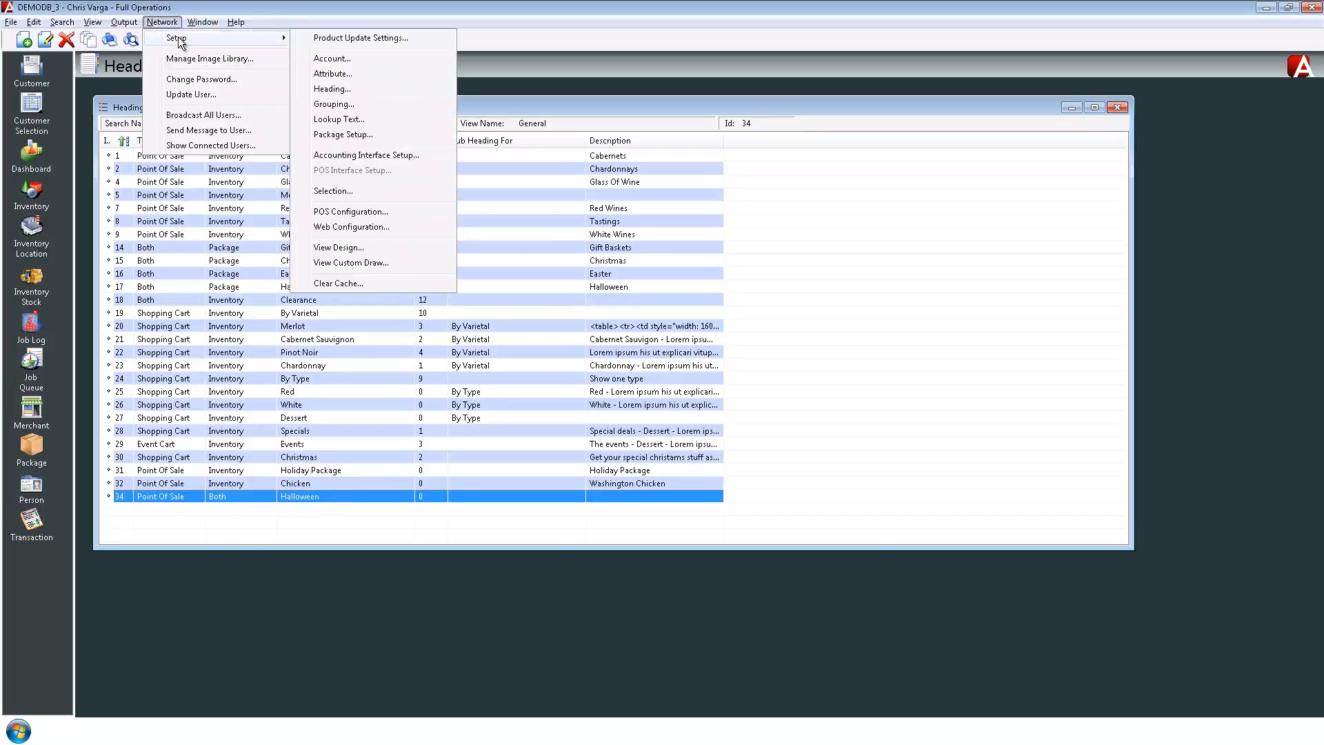
pyautogui.click(357, 283)
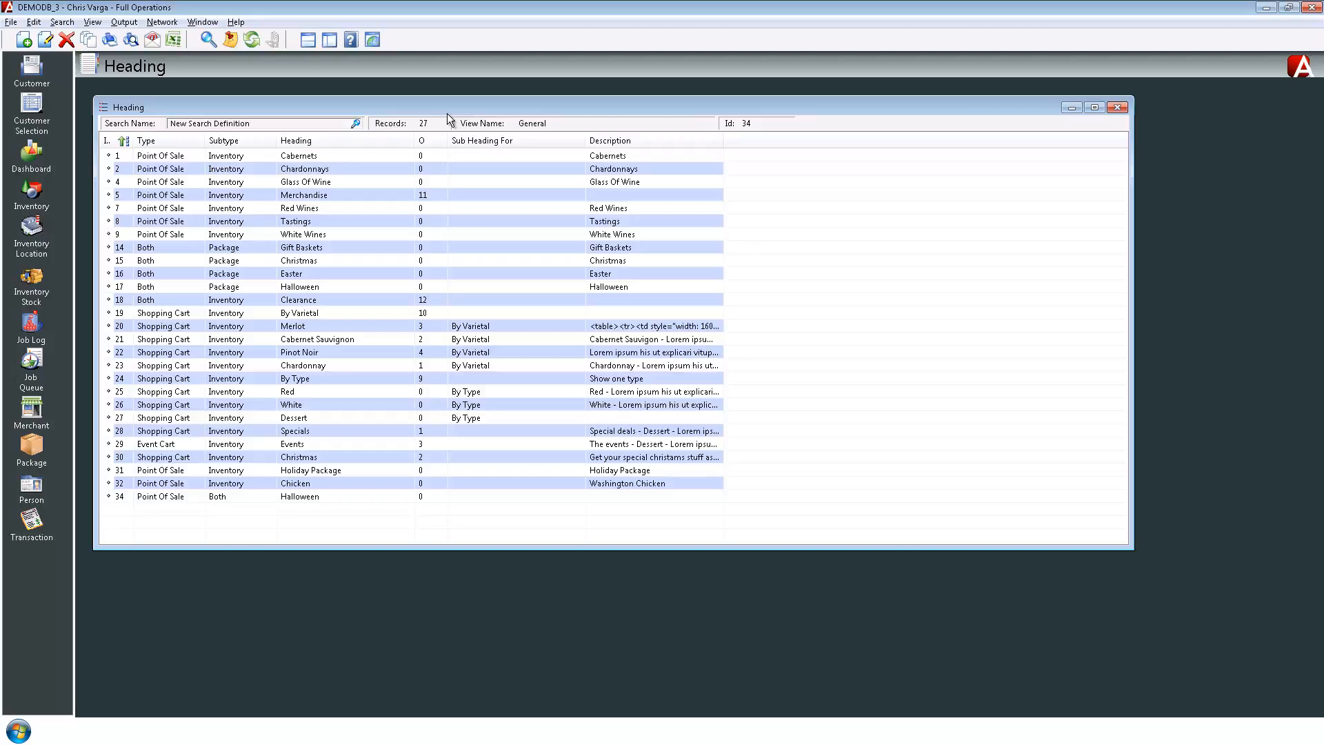
# Open the package search, clear its criteria and search for packages of type Product.
pyautogui.click(12, 23)
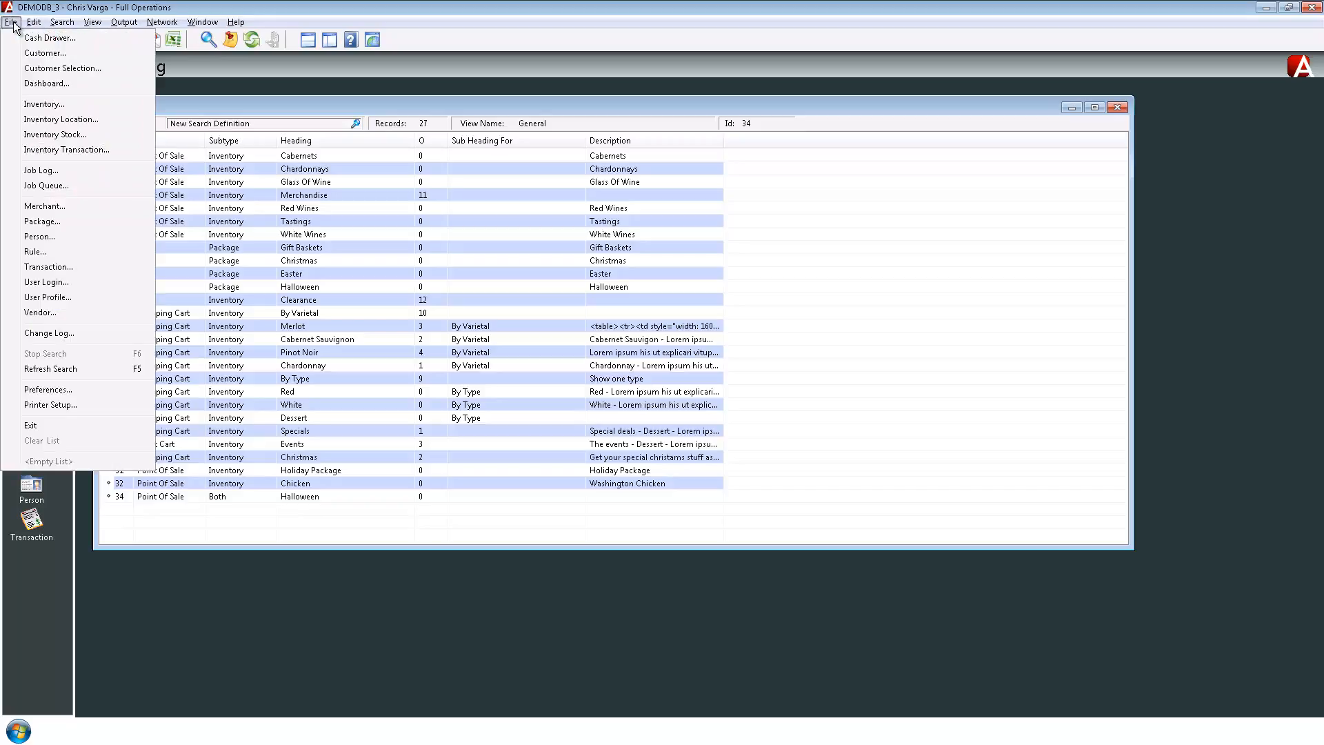
pyautogui.click(62, 221)
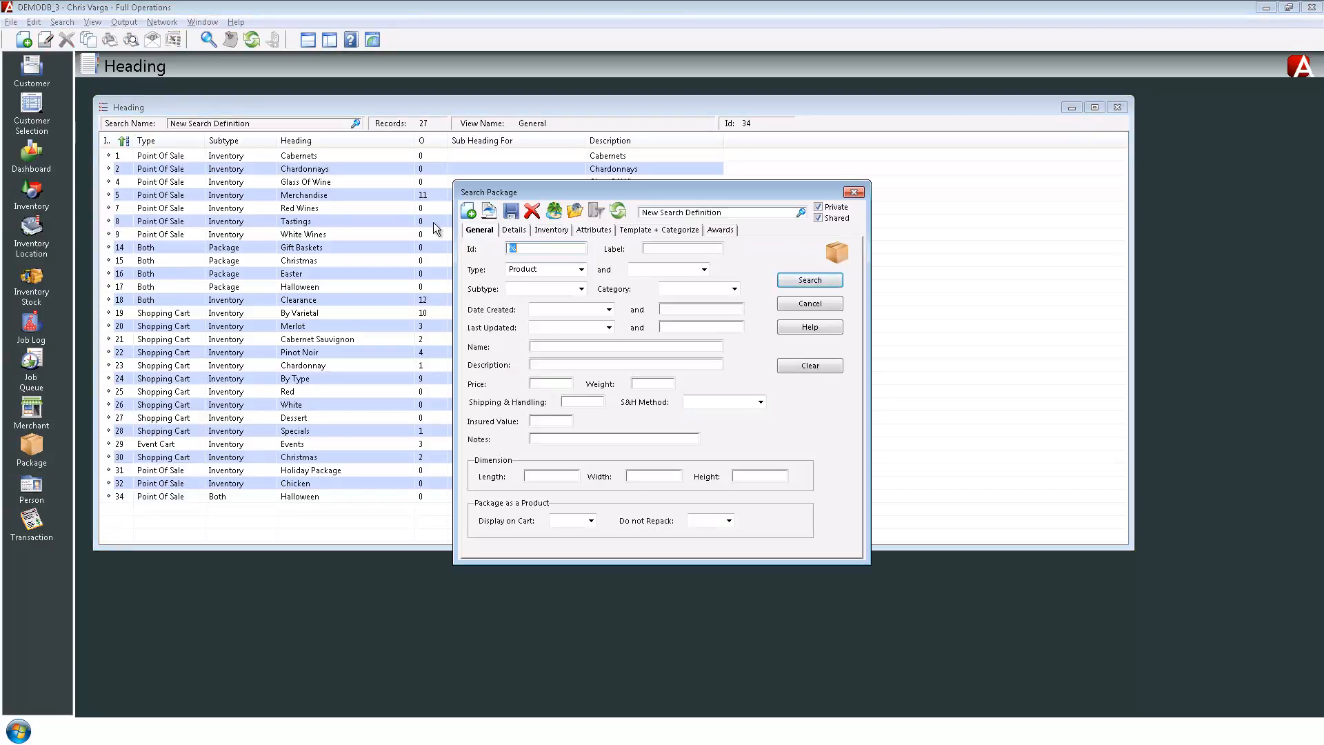
pyautogui.click(807, 371)
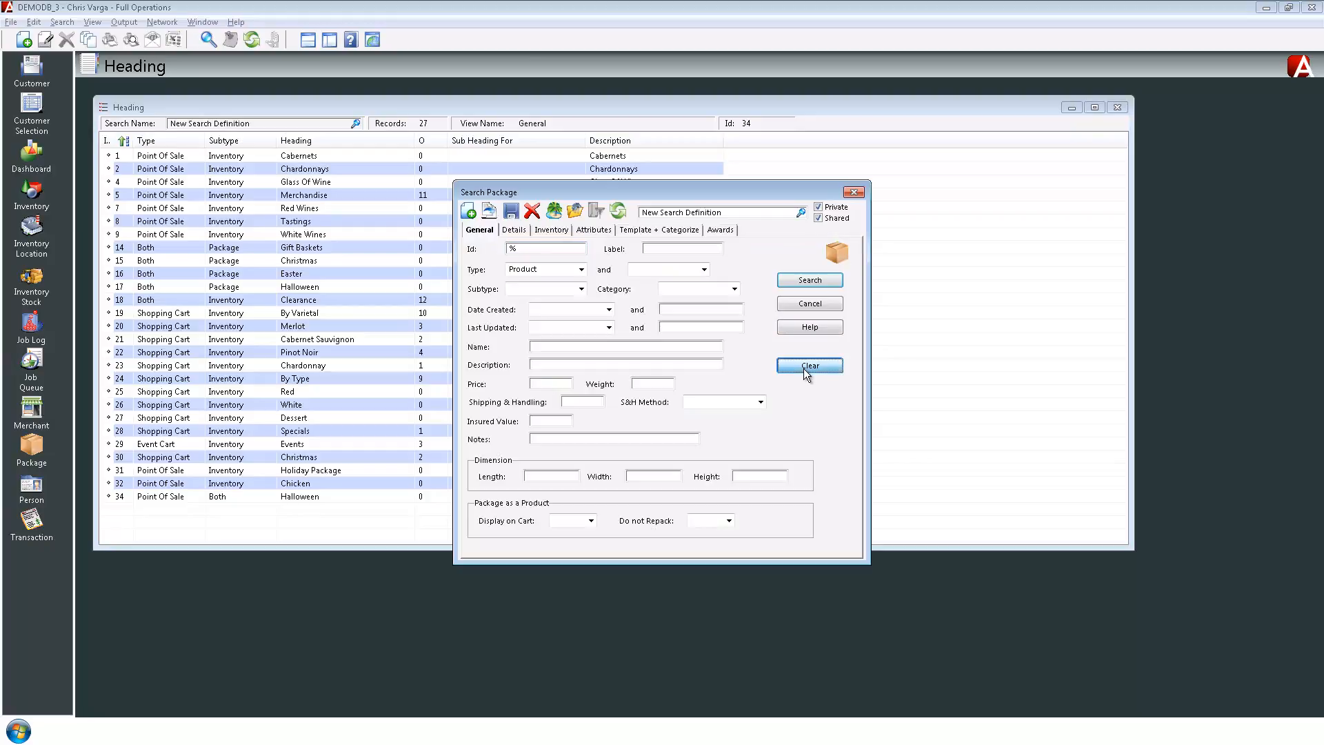
pyautogui.click(581, 270)
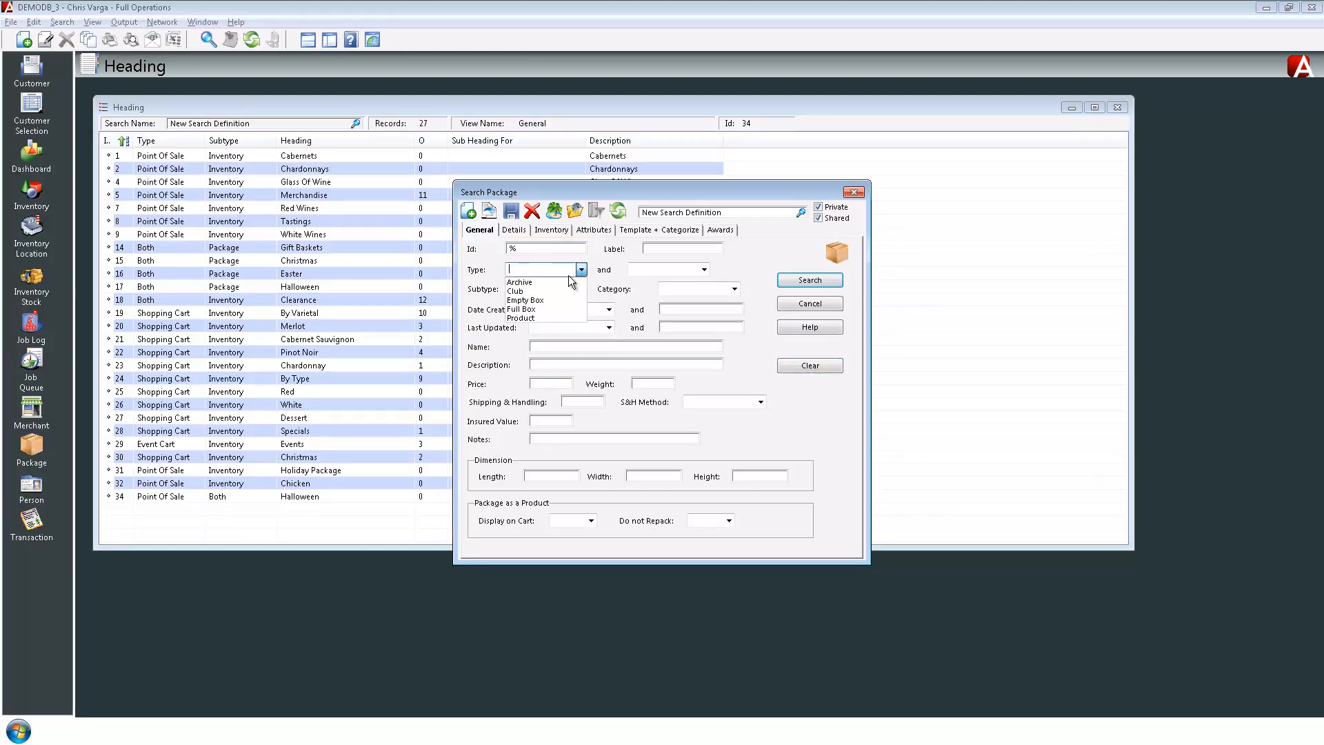
pyautogui.click(542, 319)
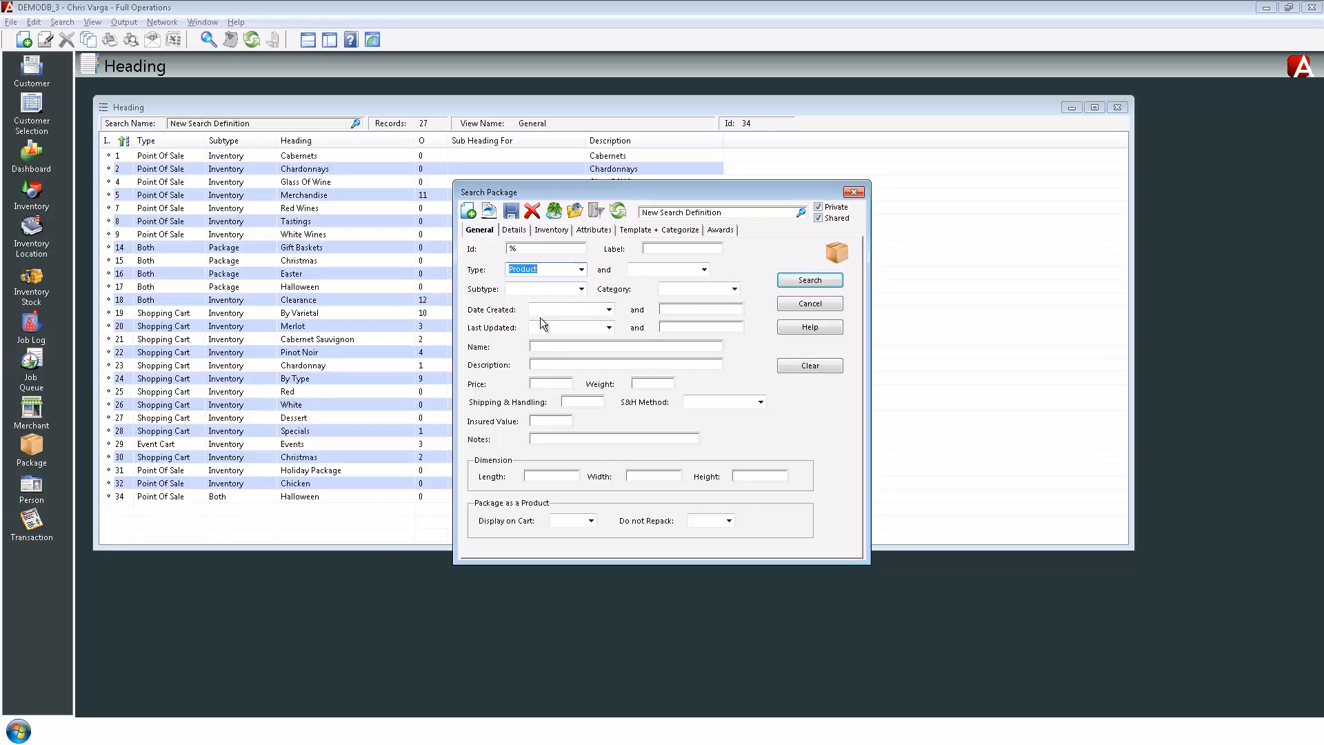
pyautogui.click(823, 282)
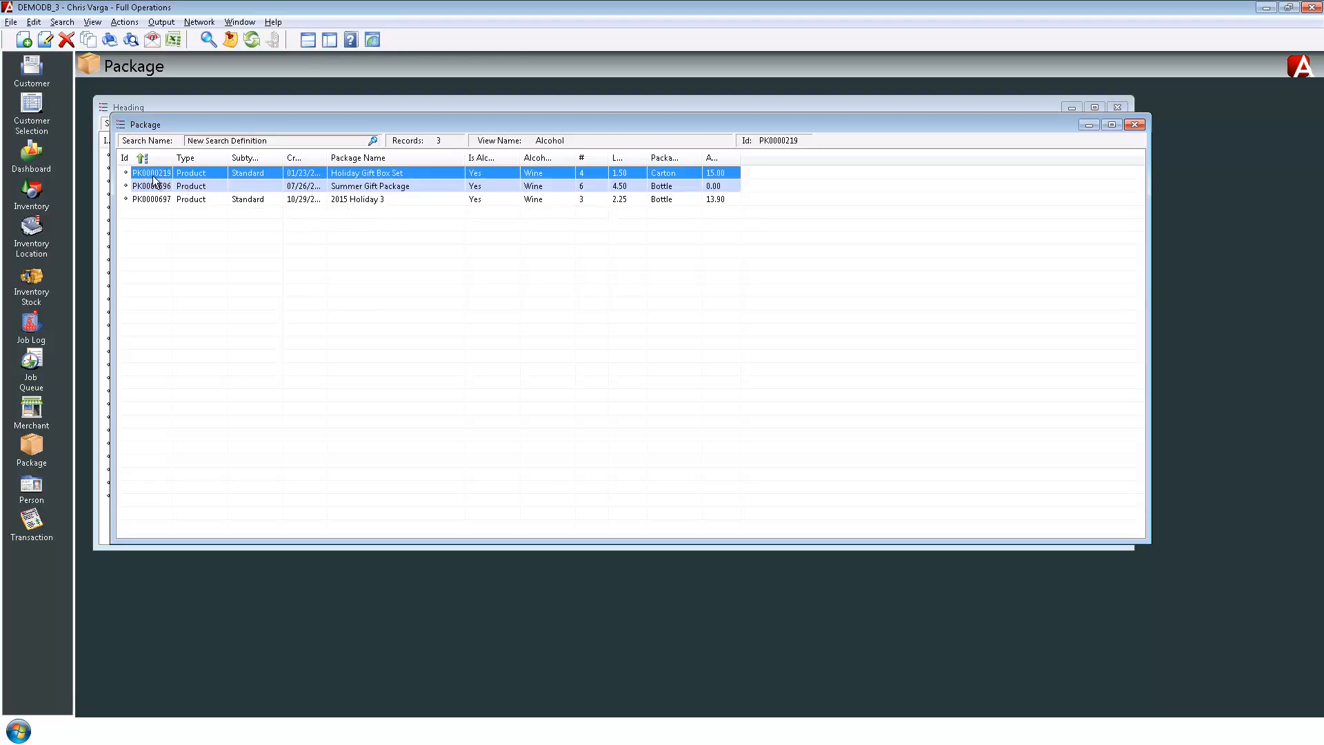
# Start a new package record and enter "Trick or Treat" as its label, name and description.
pyautogui.click(25, 40)
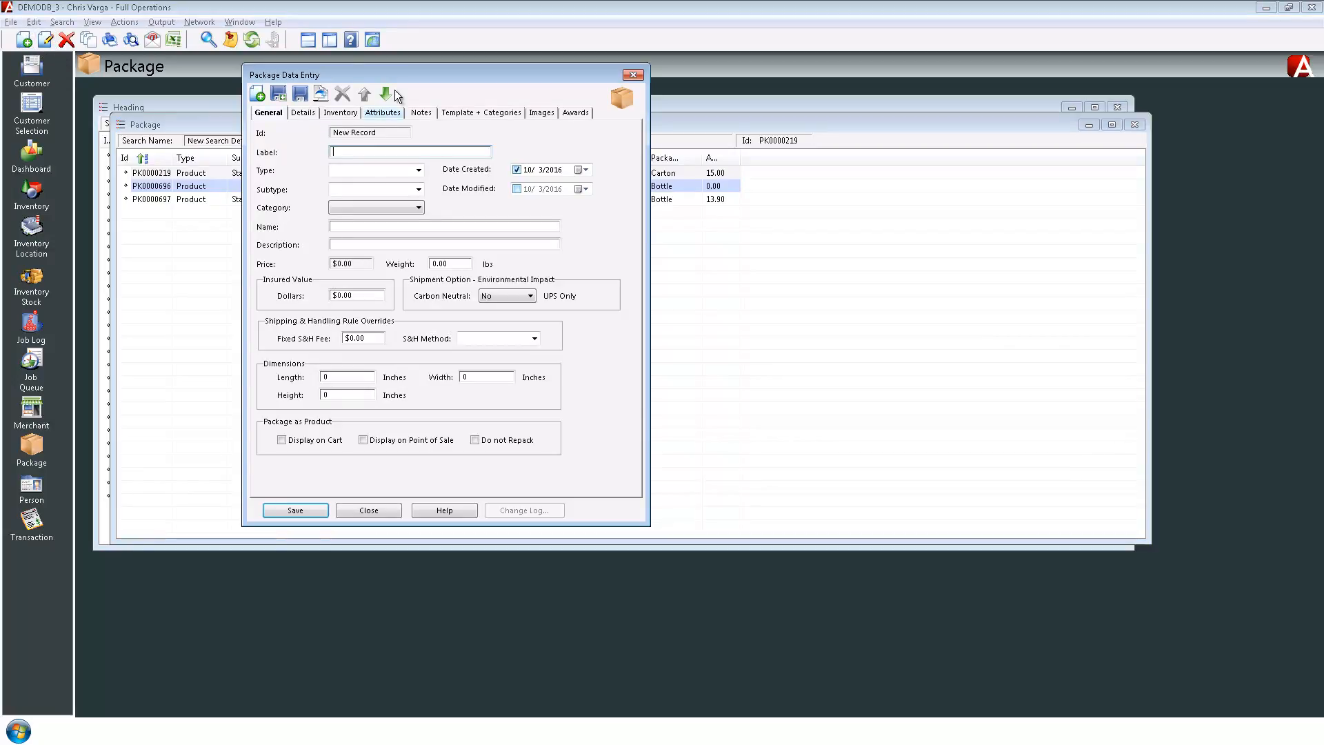
pyautogui.moveTo(406, 76); pyautogui.dragTo(465, 113)
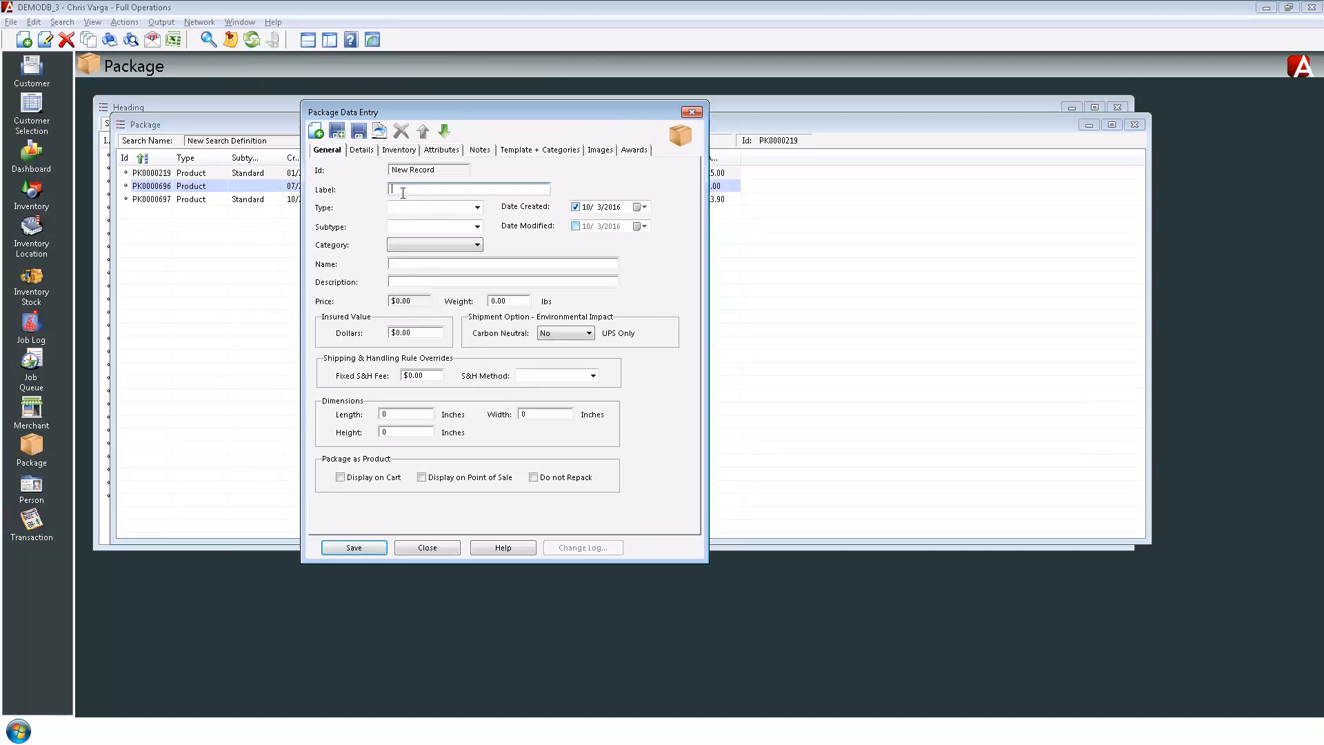
pyautogui.write('Truck or Treat')
pyautogui.hotkey('shift', 'Left')
pyautogui.hotkey('shift', 'Left')
pyautogui.hotkey('shift', 'Left')
pyautogui.hotkey('shift', 'Left')
pyautogui.hotkey('shift', 'Left')
pyautogui.hotkey('shift', 'Left')
pyautogui.hotkey('shift', 'Left')
pyautogui.hotkey('shift', 'Left')
pyautogui.hotkey('shift', 'Left')
pyautogui.hotkey('shift', 'Left')
pyautogui.hotkey('shift', 'Left')
pyautogui.hotkey('shift', 'Left')
pyautogui.hotkey('shift', 'Left')
pyautogui.hotkey('shift', 'Left')
pyautogui.press('Tab')
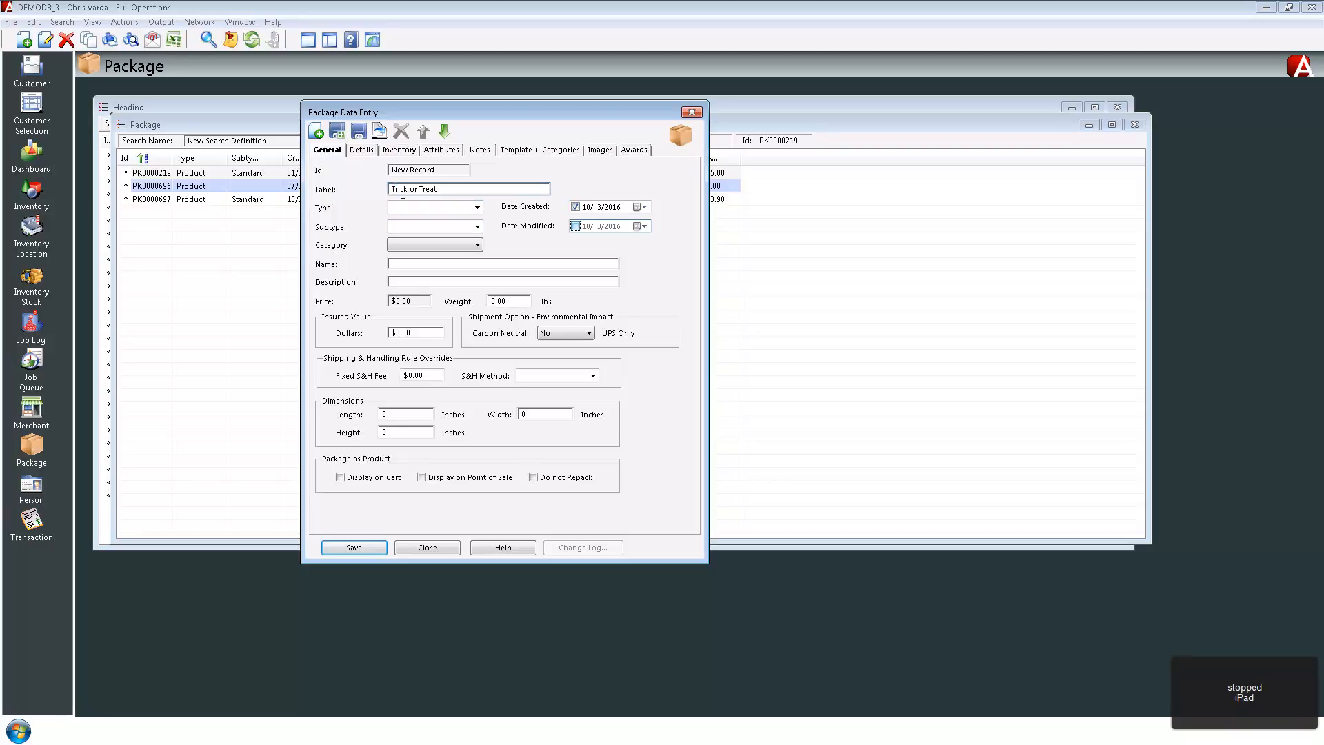
pyautogui.write('Trick or Treat')
pyautogui.press('Tab')
pyautogui.write('Trick or Treat')
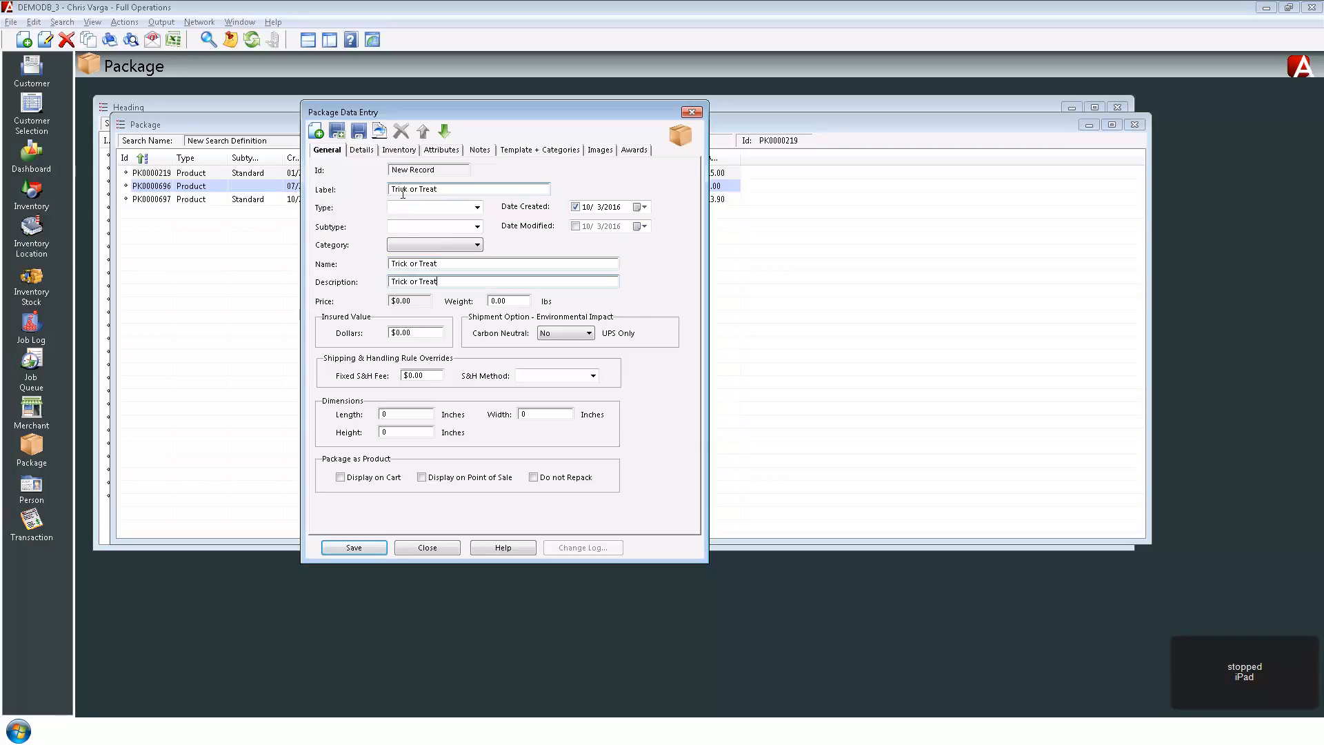
# Set the package's type to Product, subtype to Standard and category to Wine, and enable its display on Point of Sale.
pyautogui.click(479, 206)
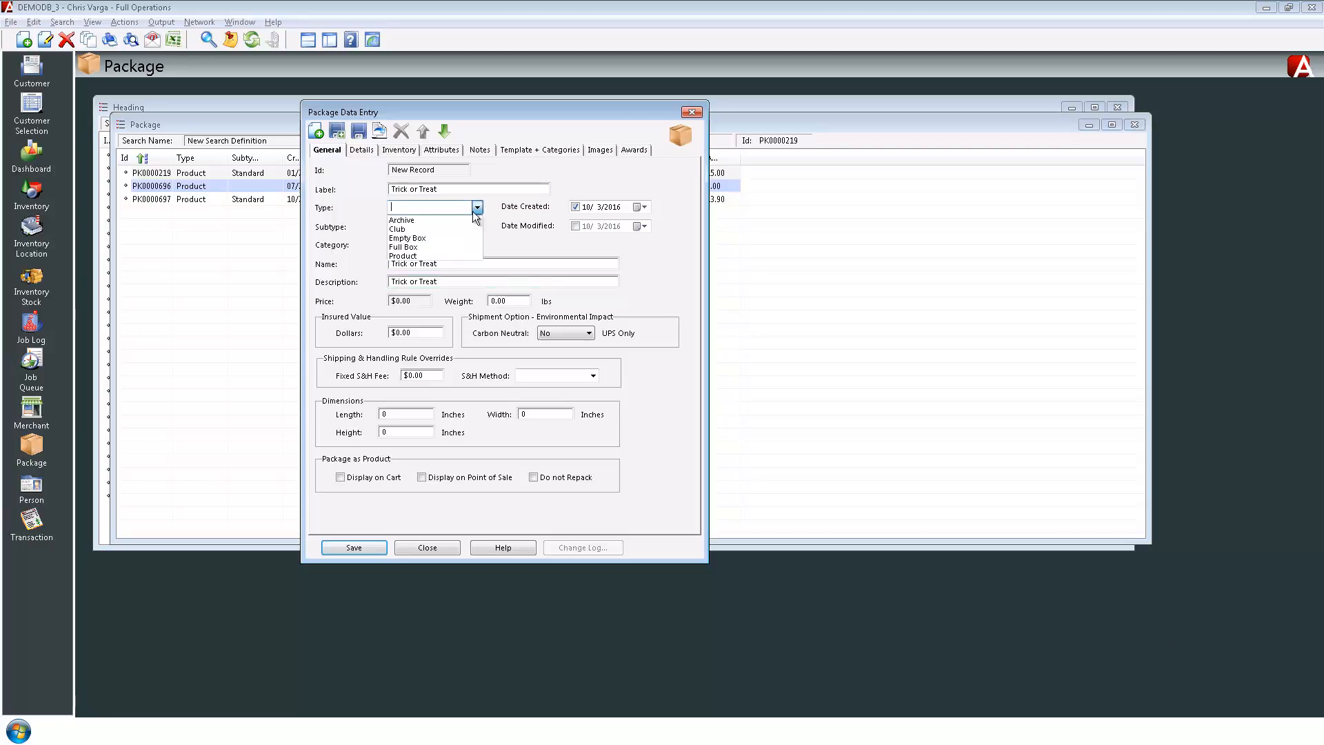
pyautogui.click(437, 255)
pyautogui.click(477, 227)
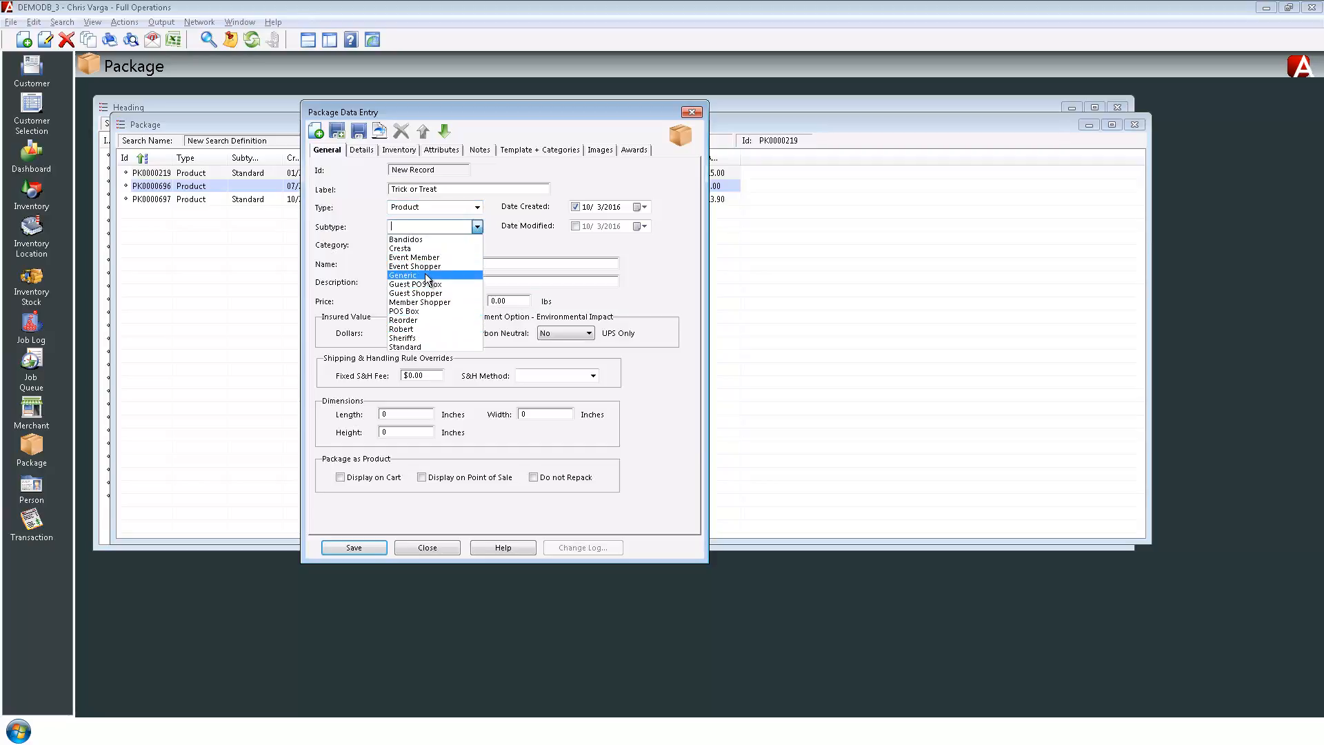
pyautogui.click(417, 348)
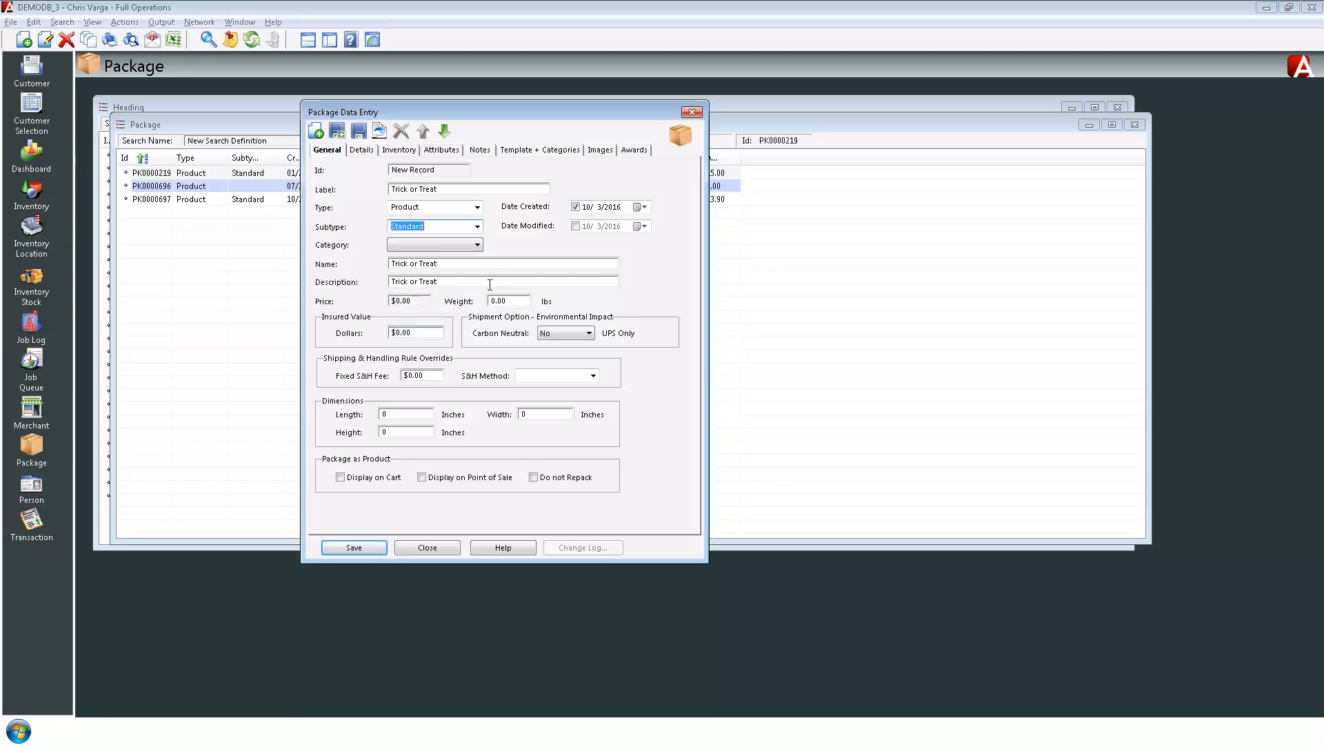
pyautogui.click(482, 246)
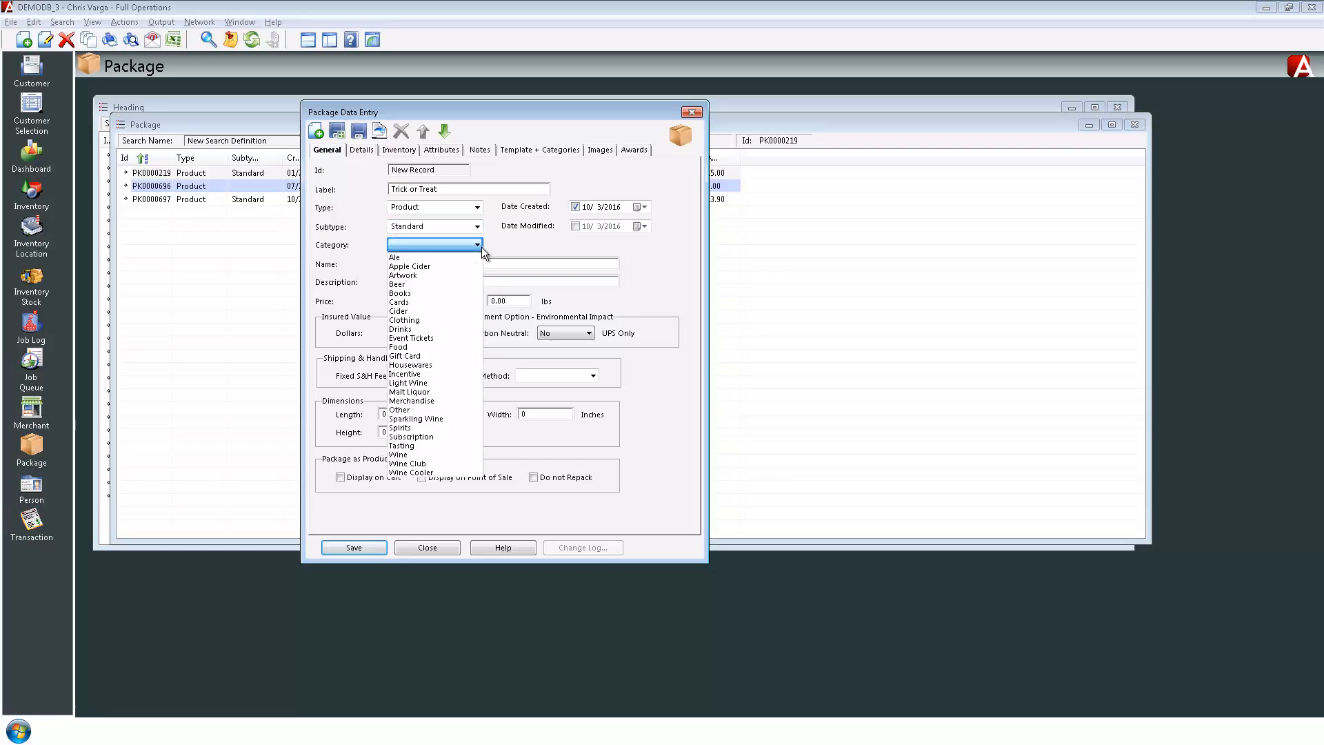
pyautogui.click(418, 456)
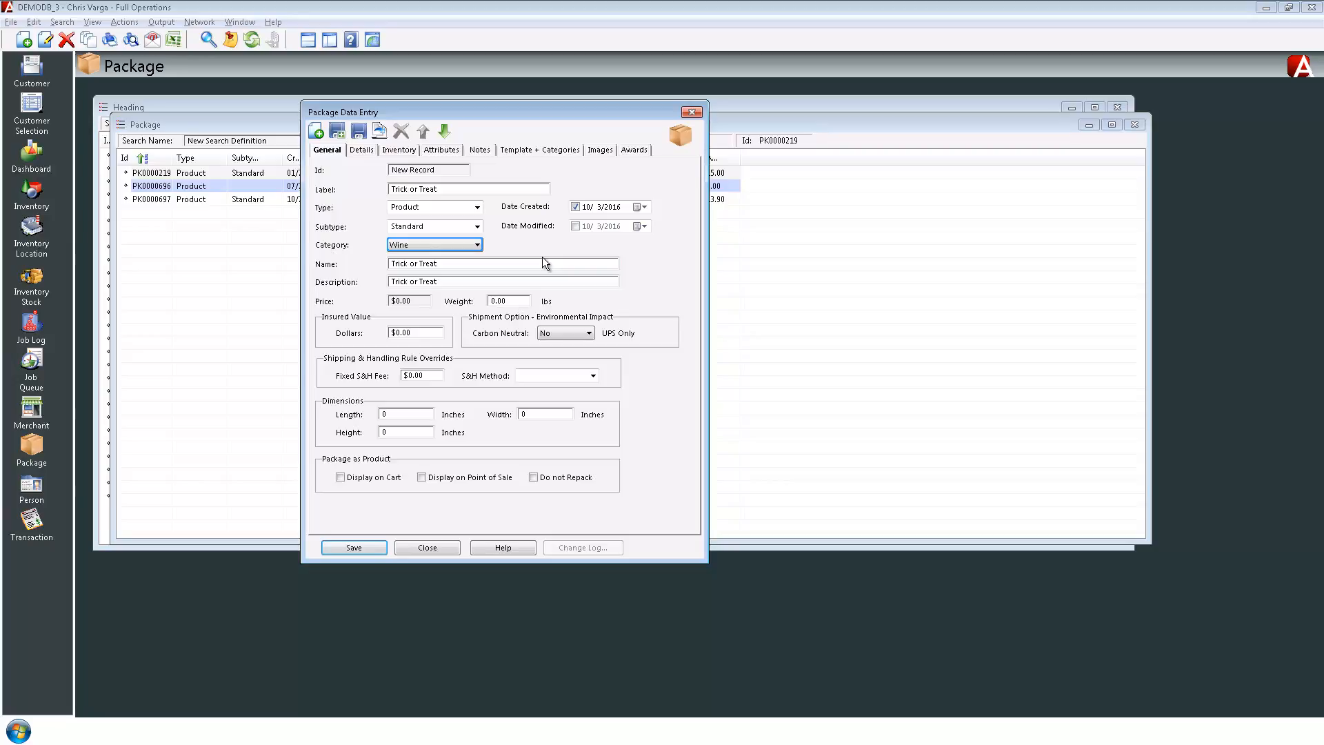
pyautogui.click(422, 477)
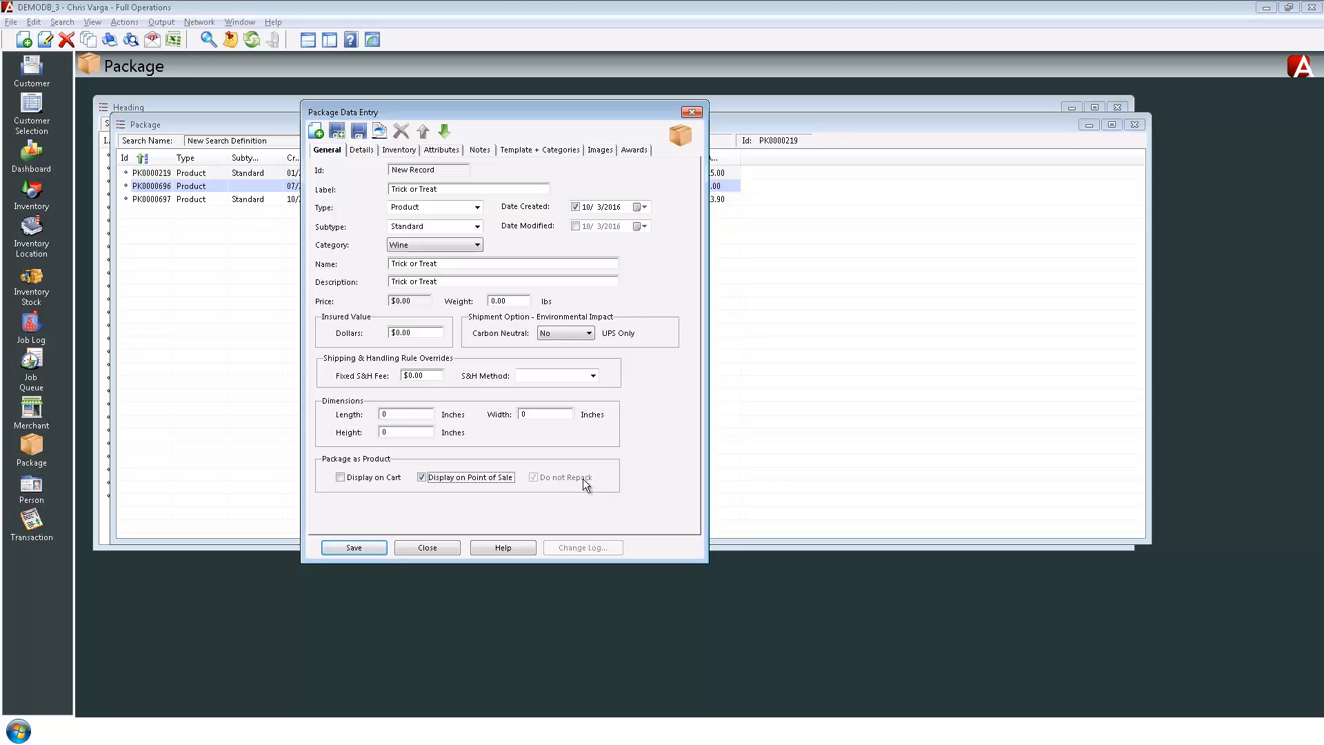
# Set the package's S&H shipping rule and pickup handling rule to Four Bottles, and its product discount to 15%.
pyautogui.click(363, 155)
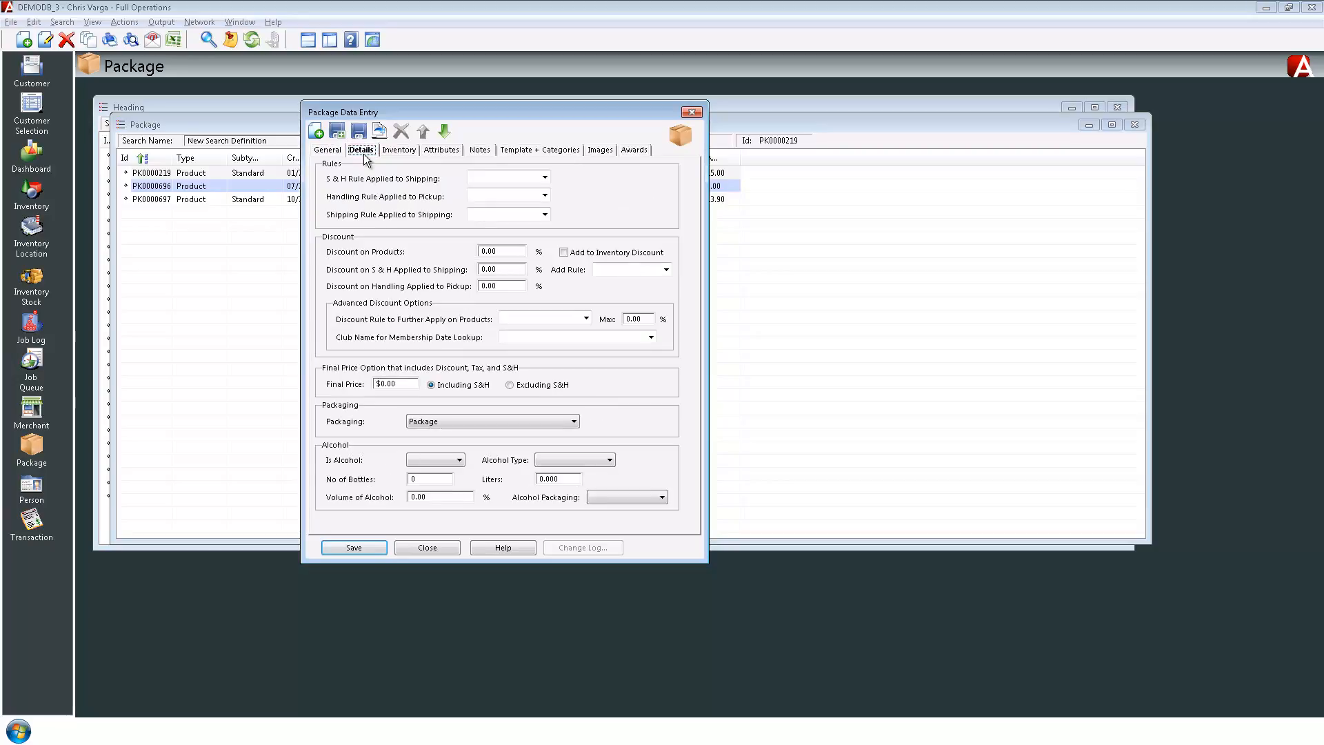
pyautogui.click(545, 178)
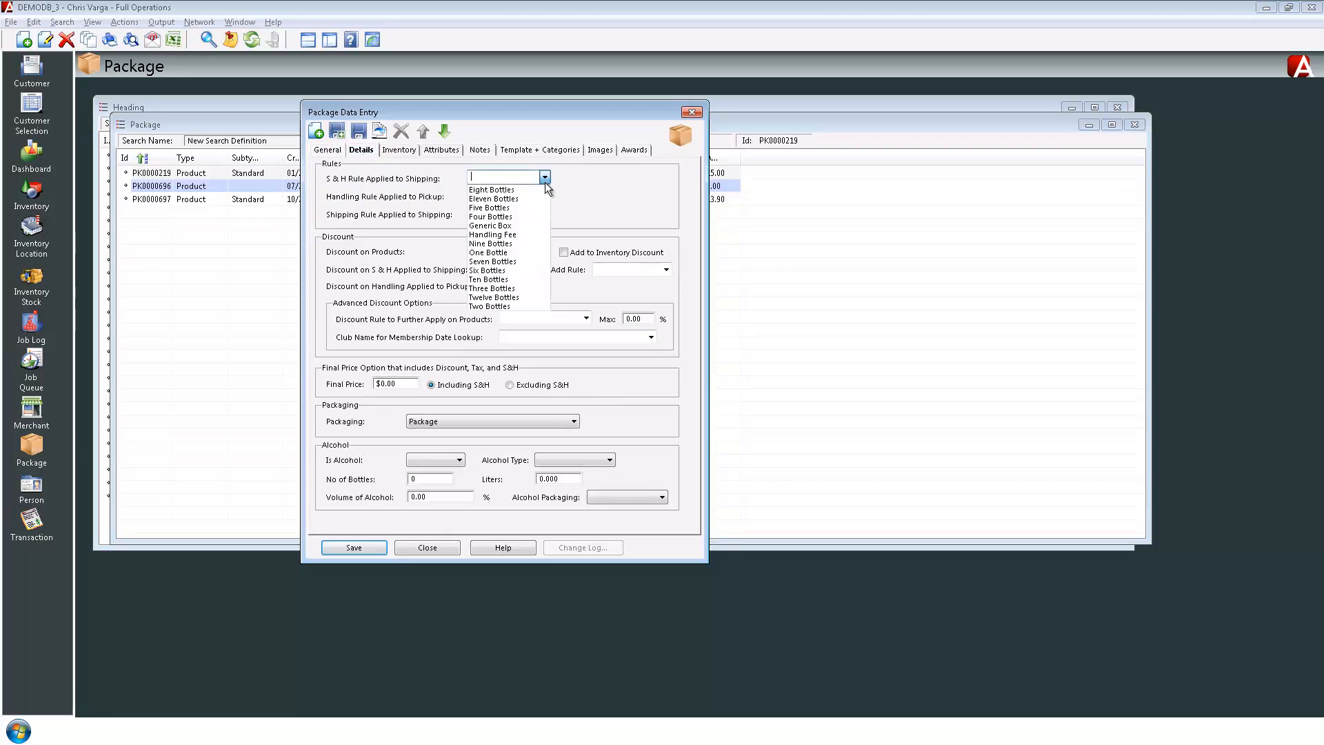
pyautogui.click(524, 268)
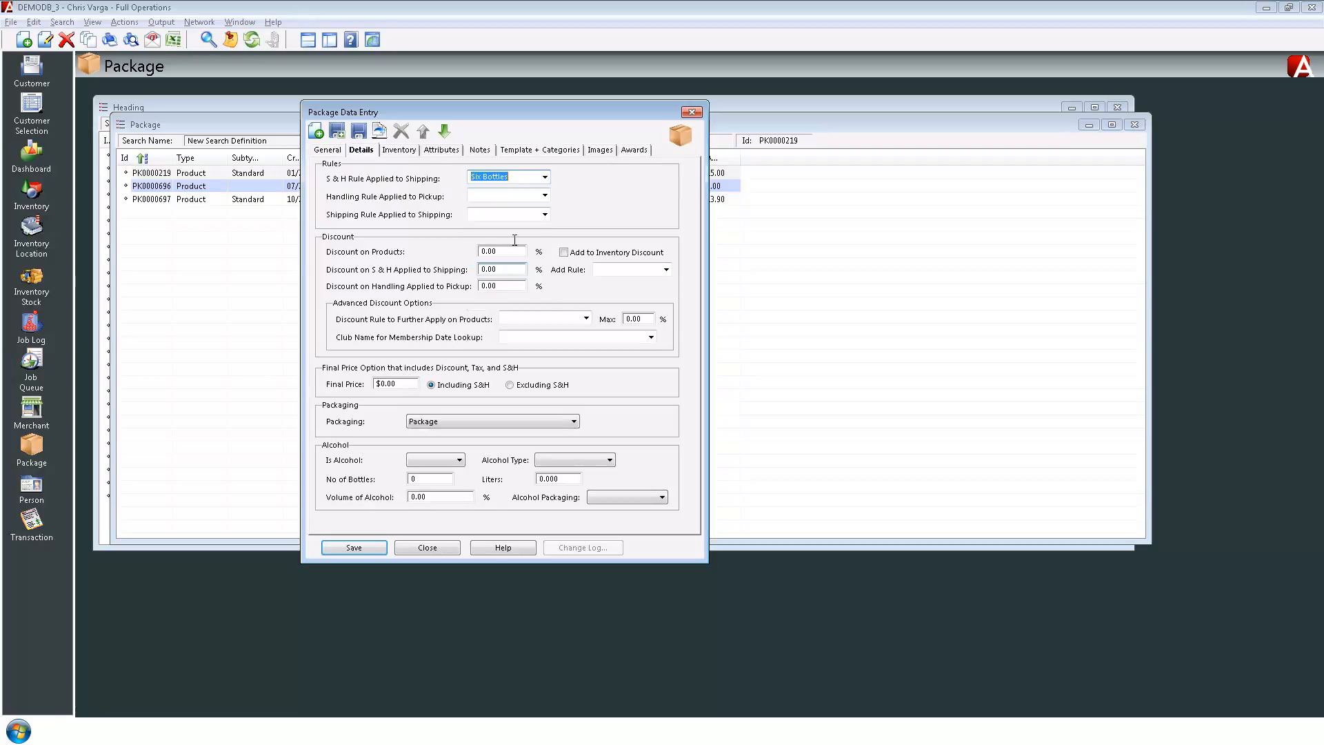
pyautogui.click(544, 180)
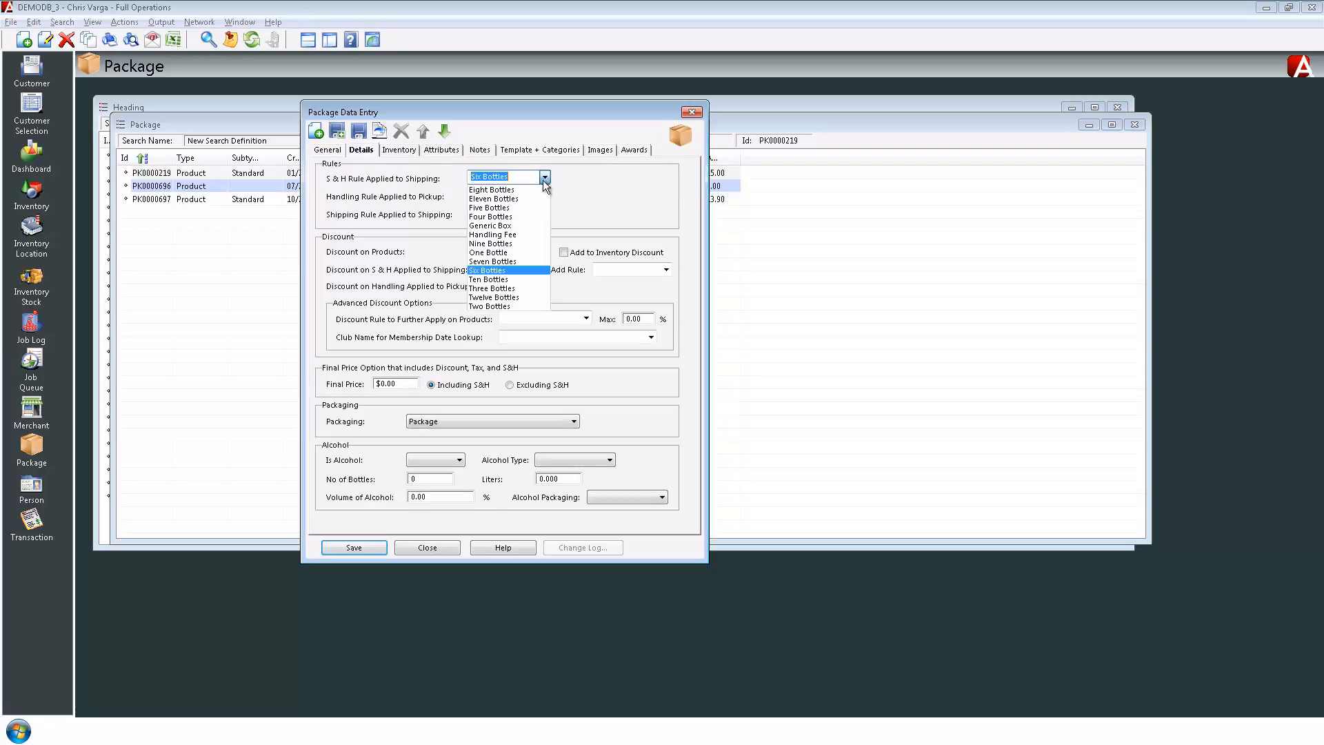
pyautogui.click(516, 215)
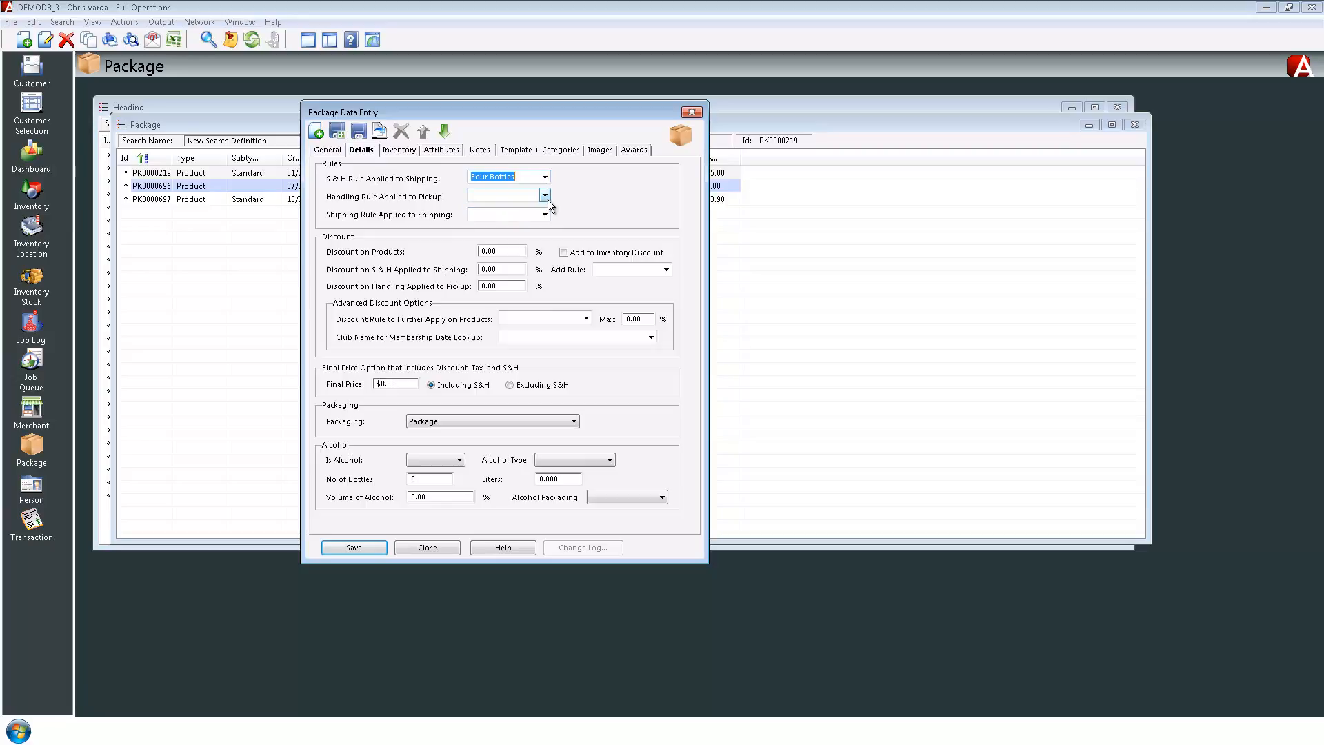
pyautogui.click(544, 195)
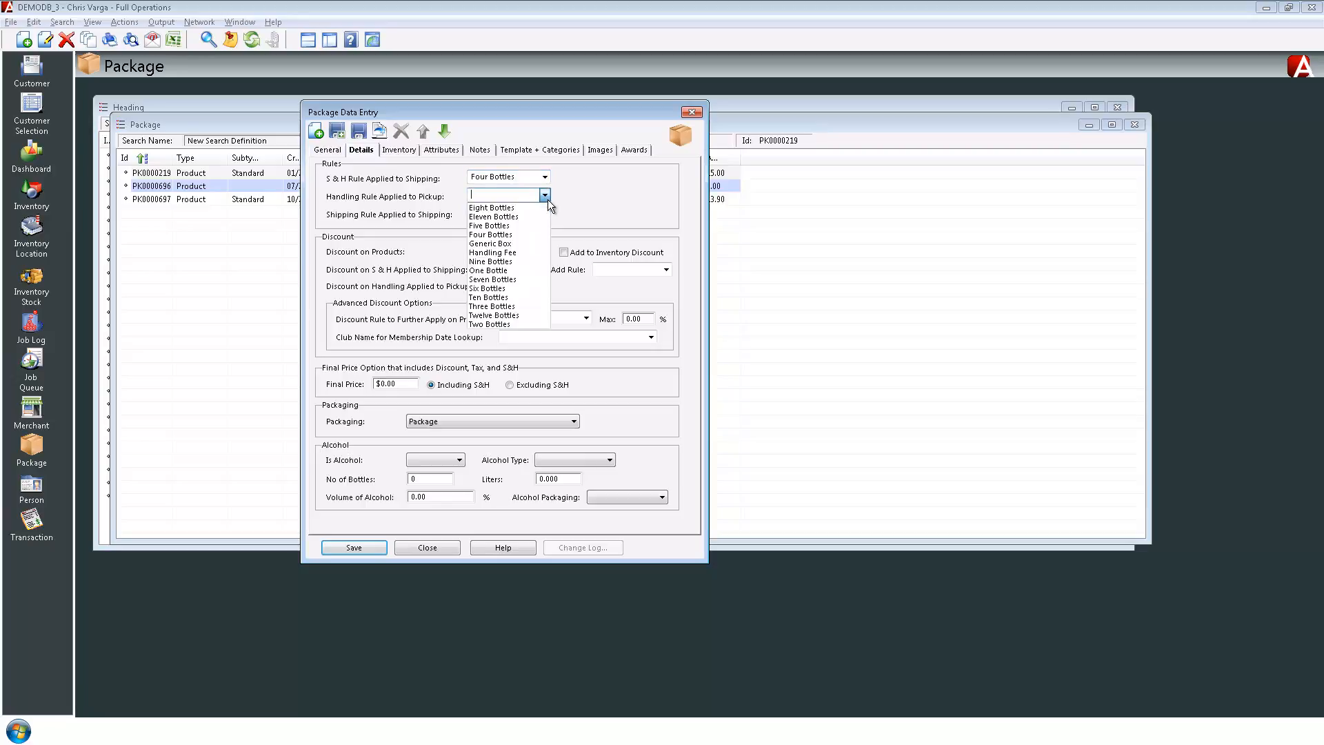
pyautogui.click(515, 235)
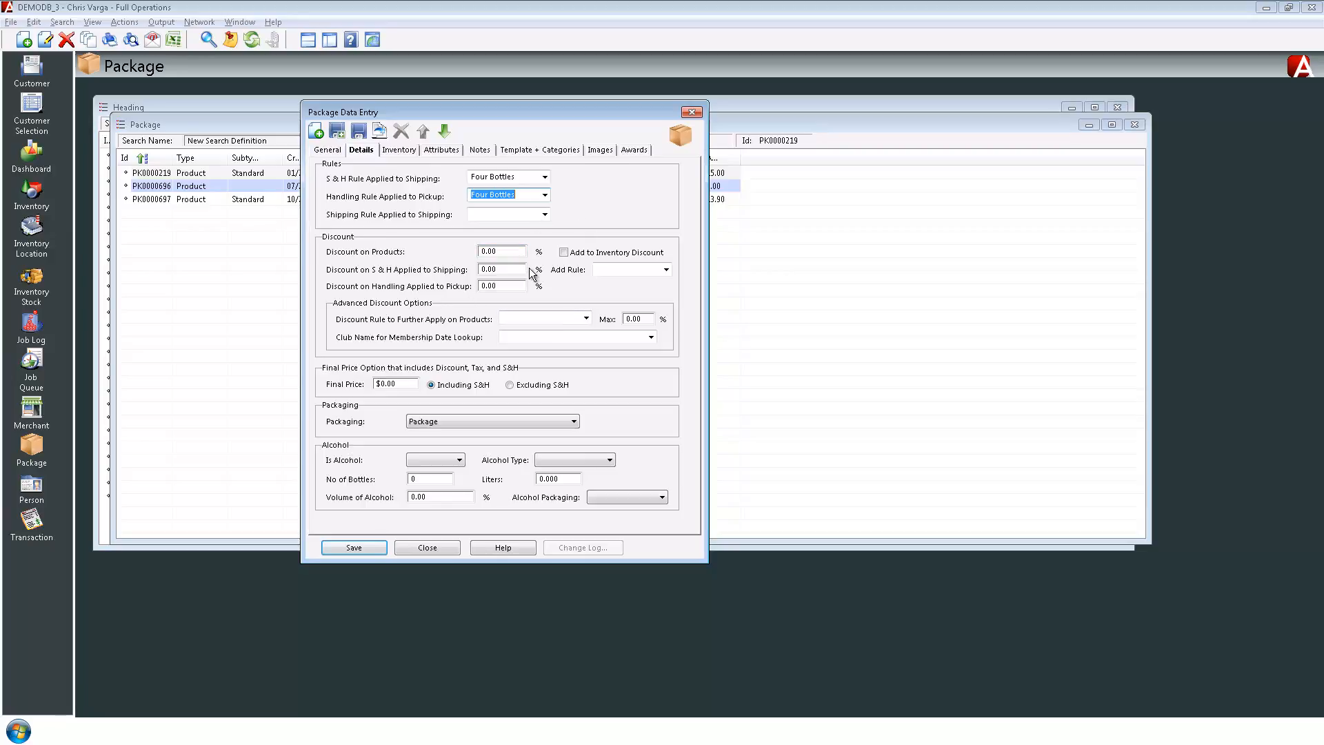
pyautogui.click(416, 249)
pyautogui.write('1')
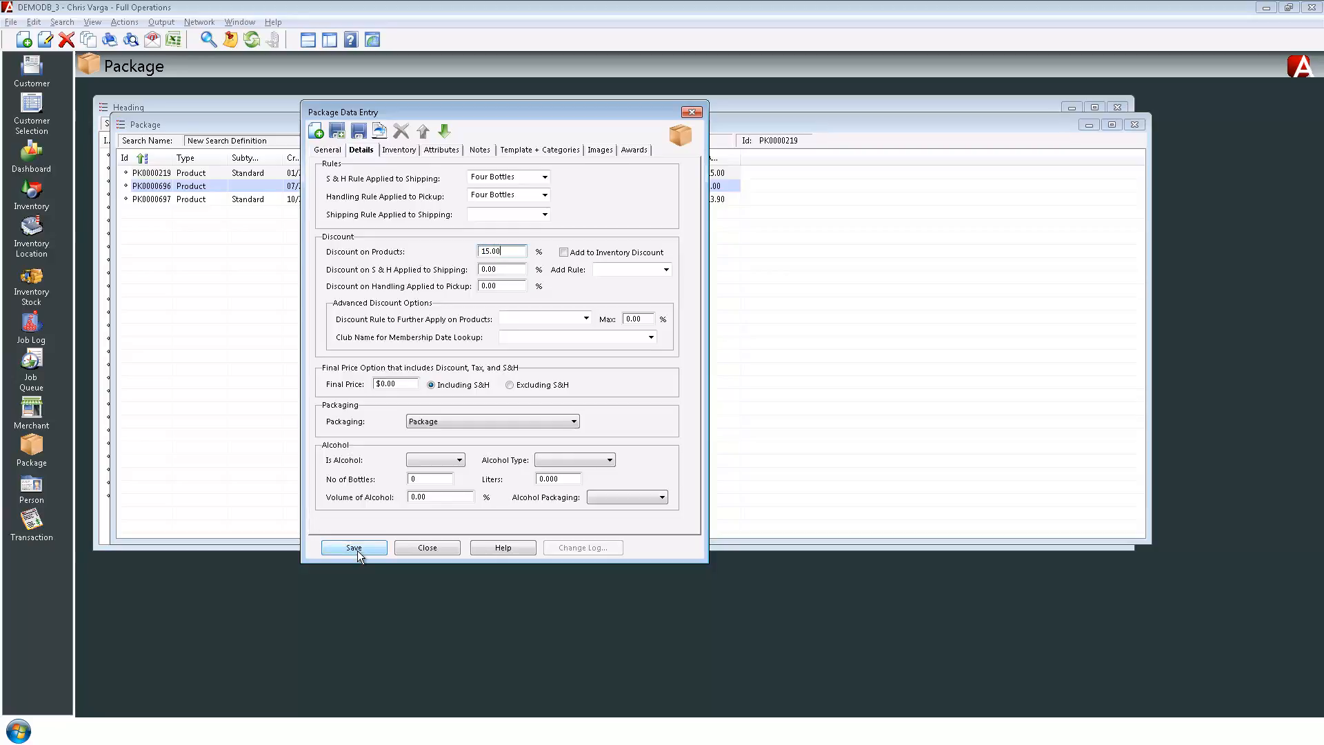
pyautogui.click(402, 151)
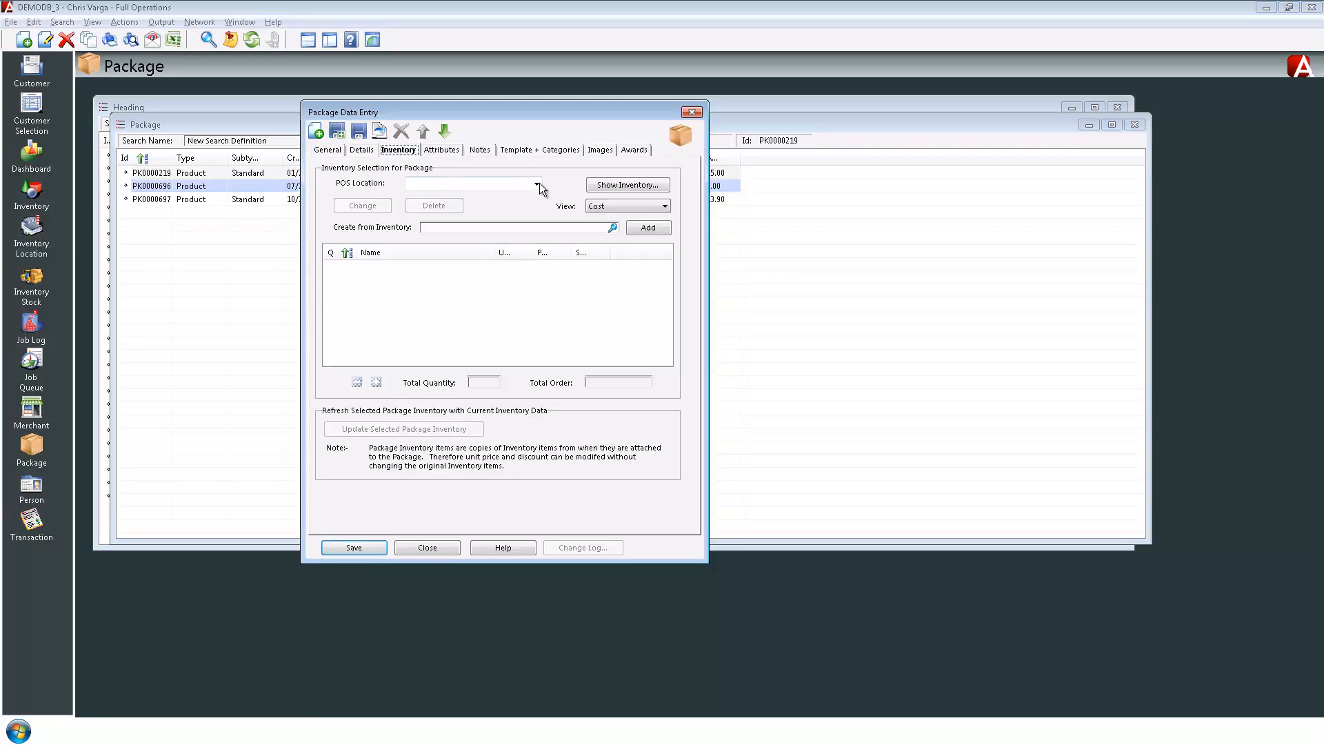
pyautogui.click(327, 150)
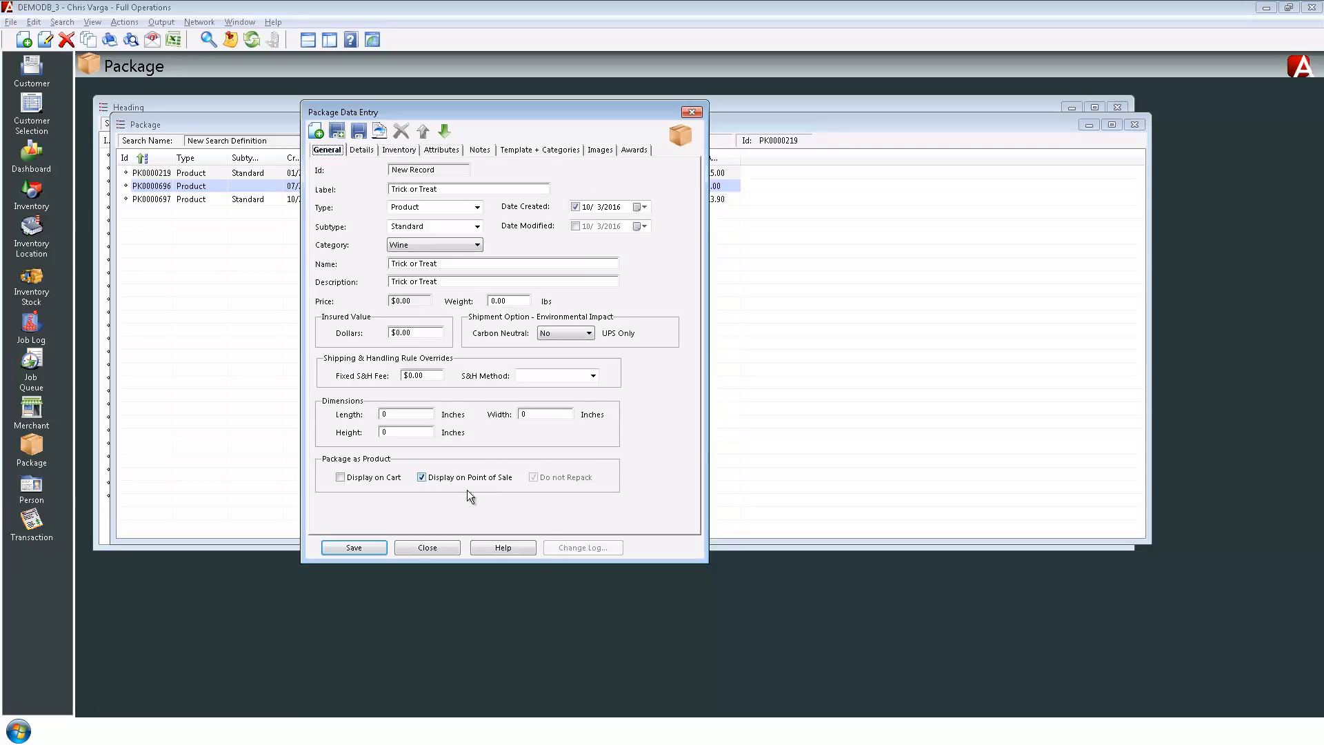
# Set the POS location for the package's inventory selection to Virginia Beach Tasting Room.
pyautogui.click(408, 152)
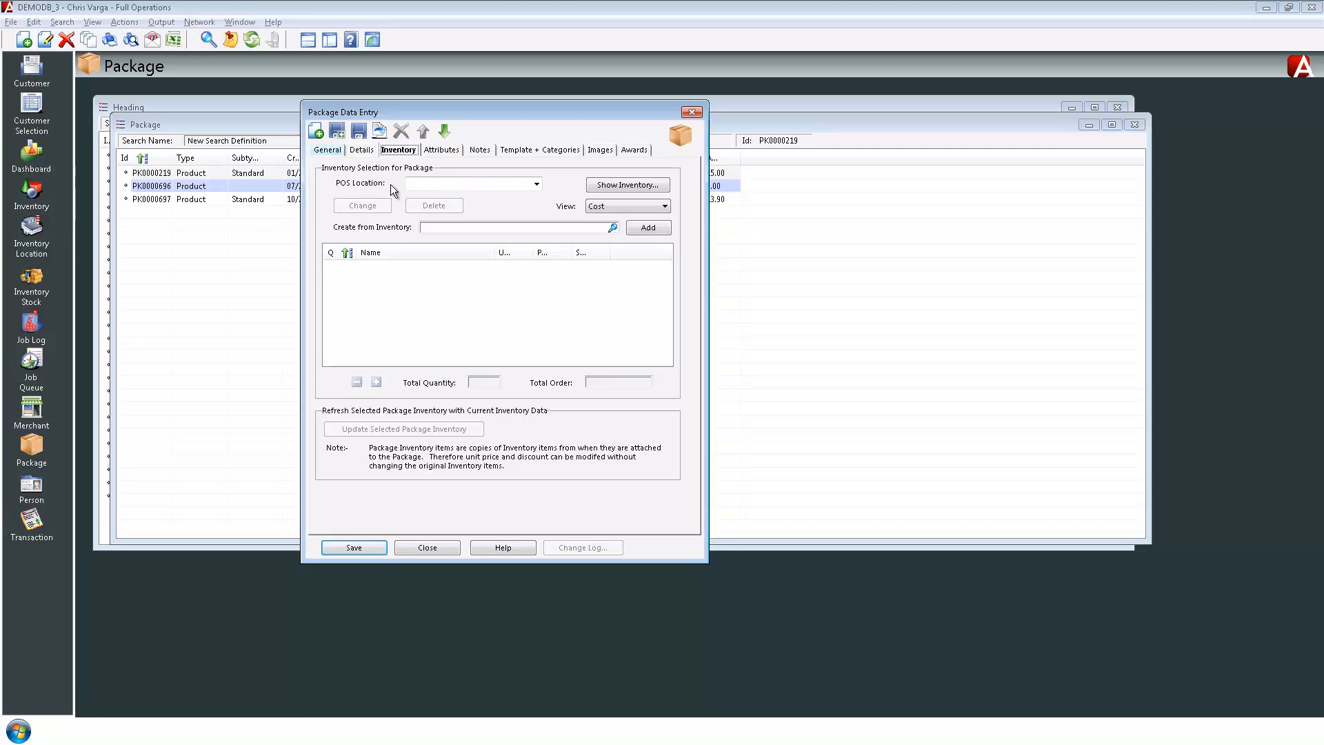
pyautogui.click(537, 187)
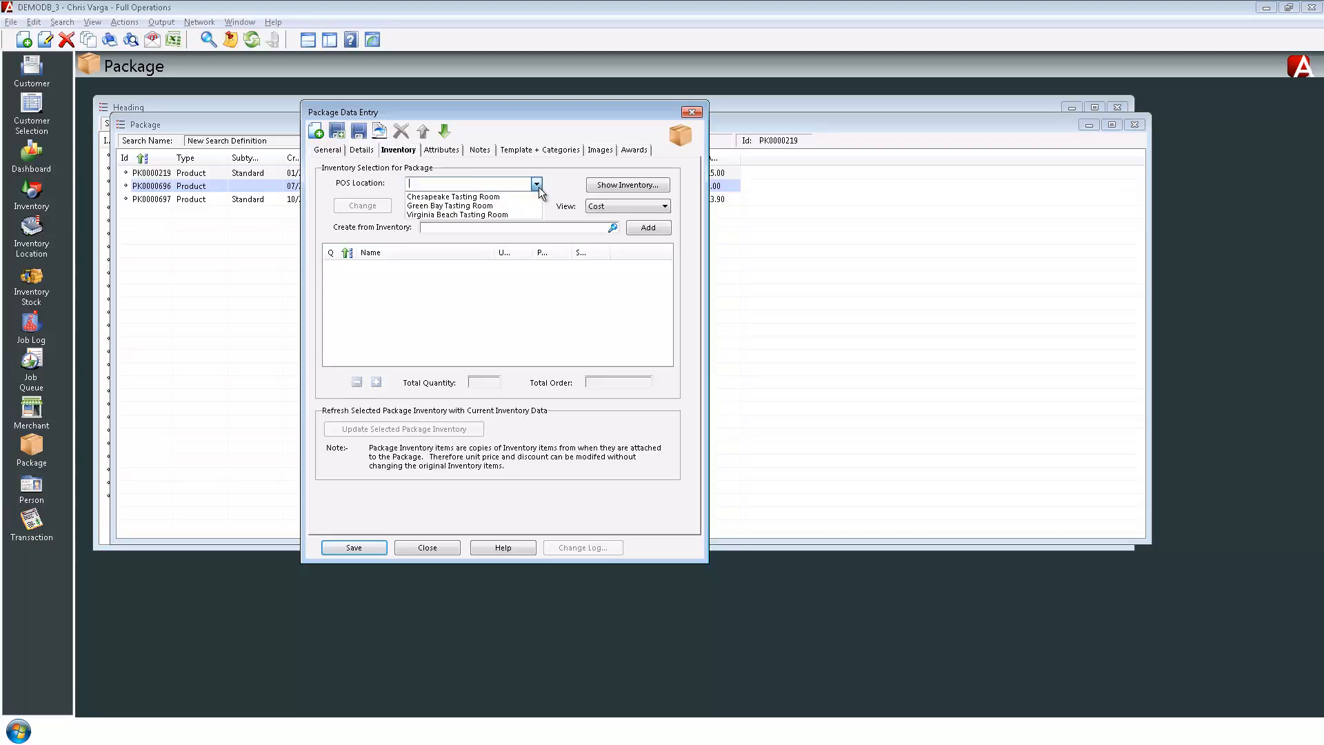
pyautogui.click(497, 214)
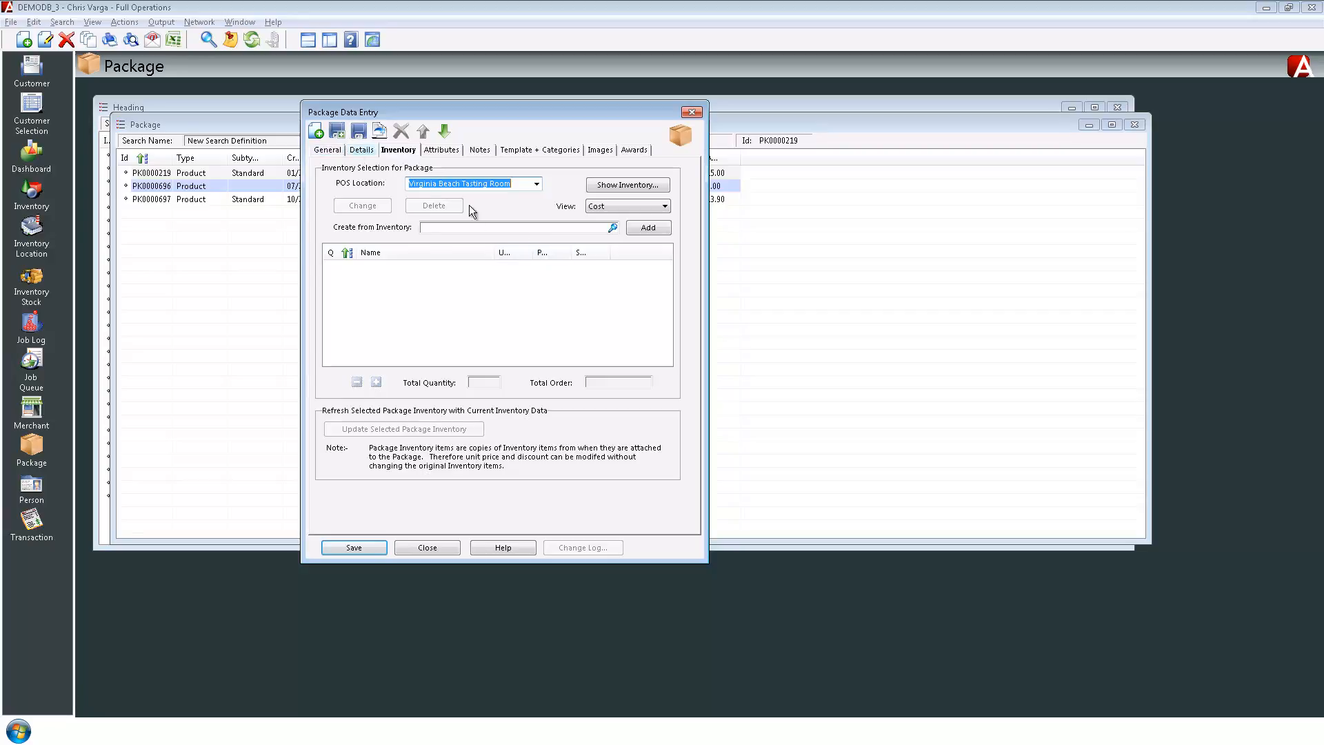
# Add 14 Pinot Noir to the package from the Virginia Beach Tasting Room stock.
pyautogui.click(463, 228)
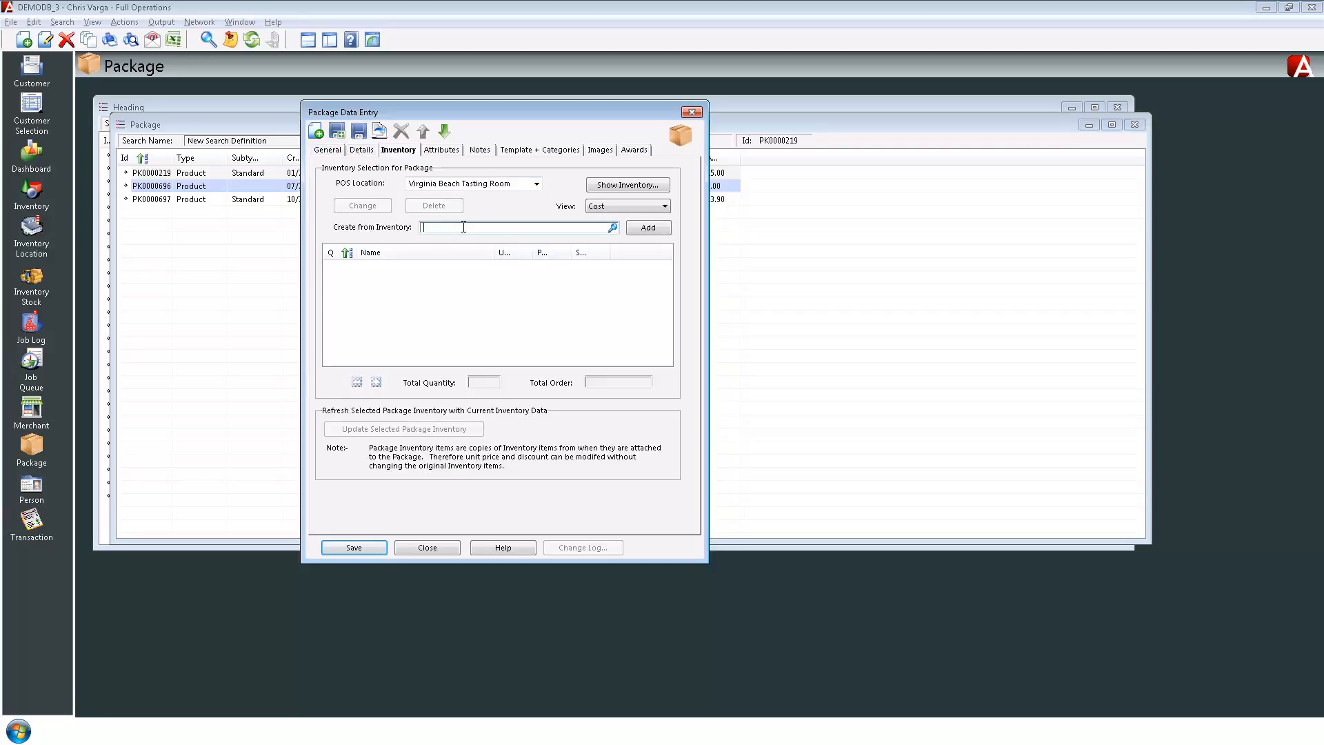
pyautogui.click(613, 229)
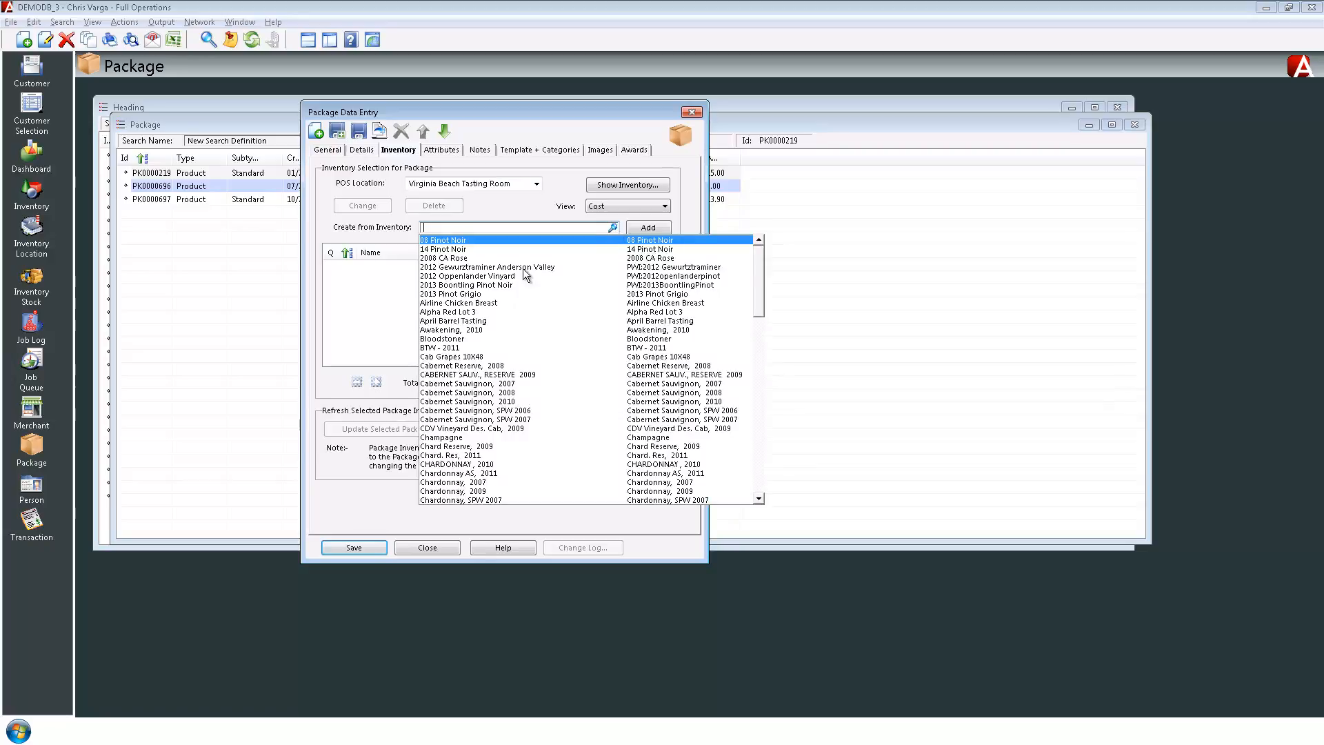
pyautogui.click(485, 249)
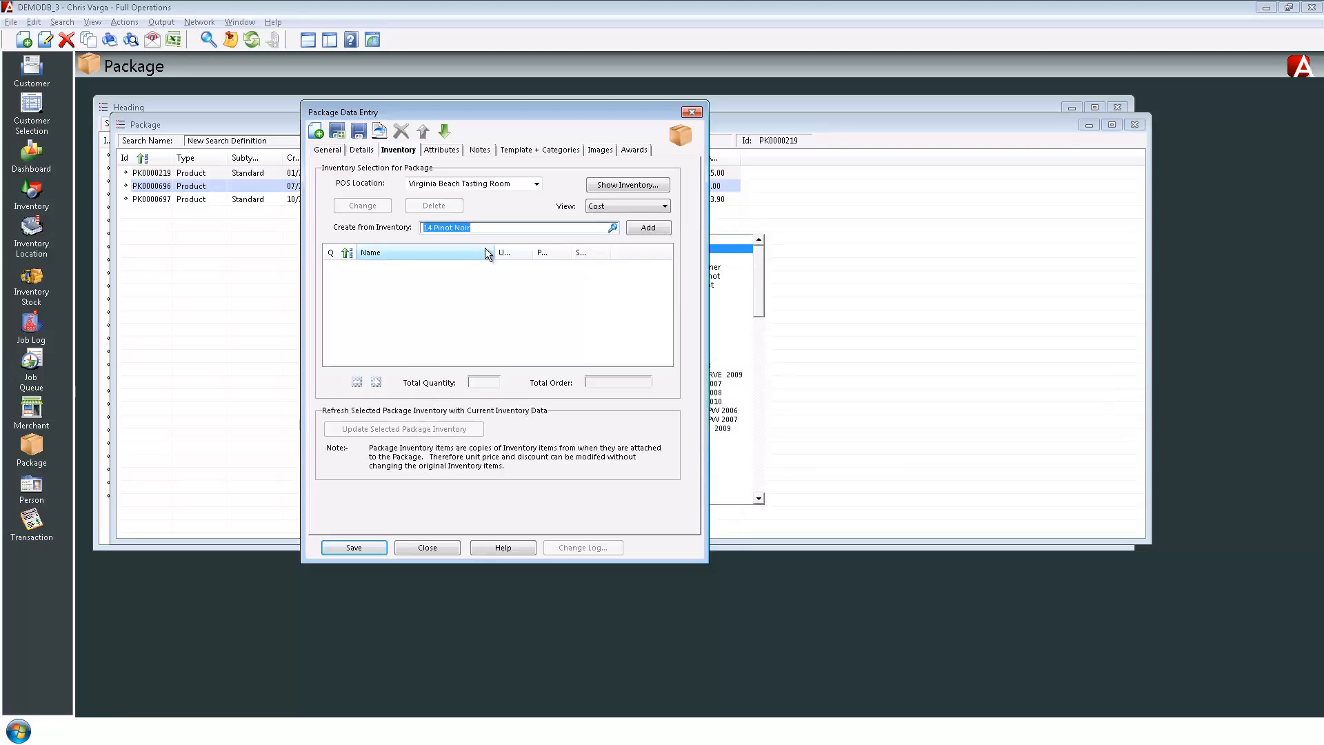
pyautogui.click(652, 226)
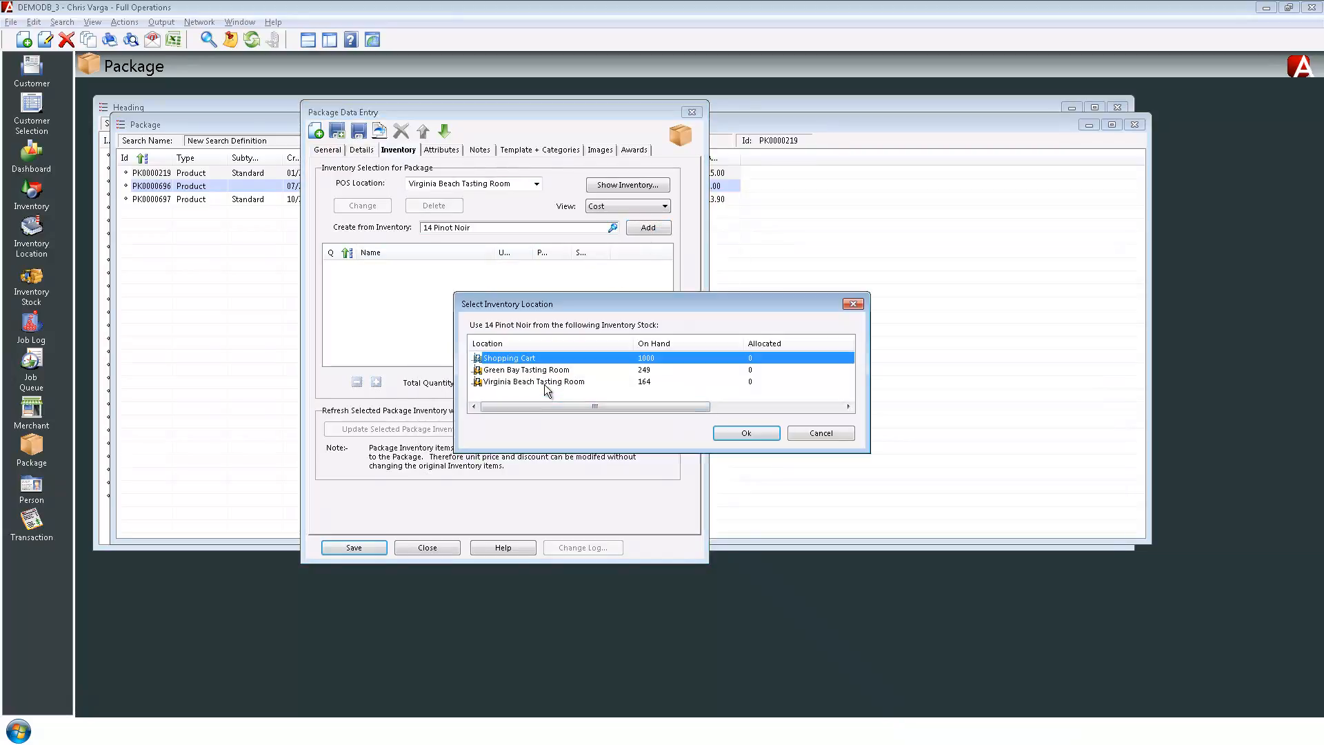
pyautogui.click(545, 384)
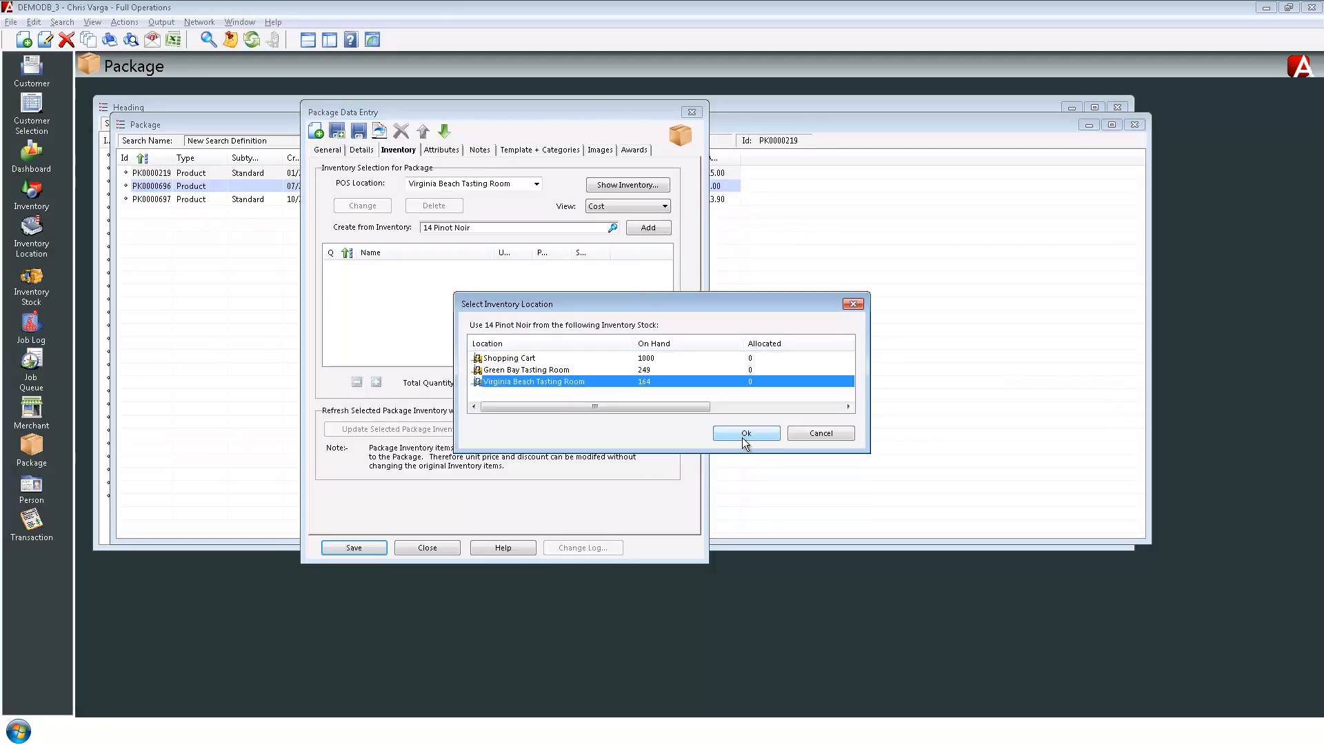
pyautogui.click(746, 434)
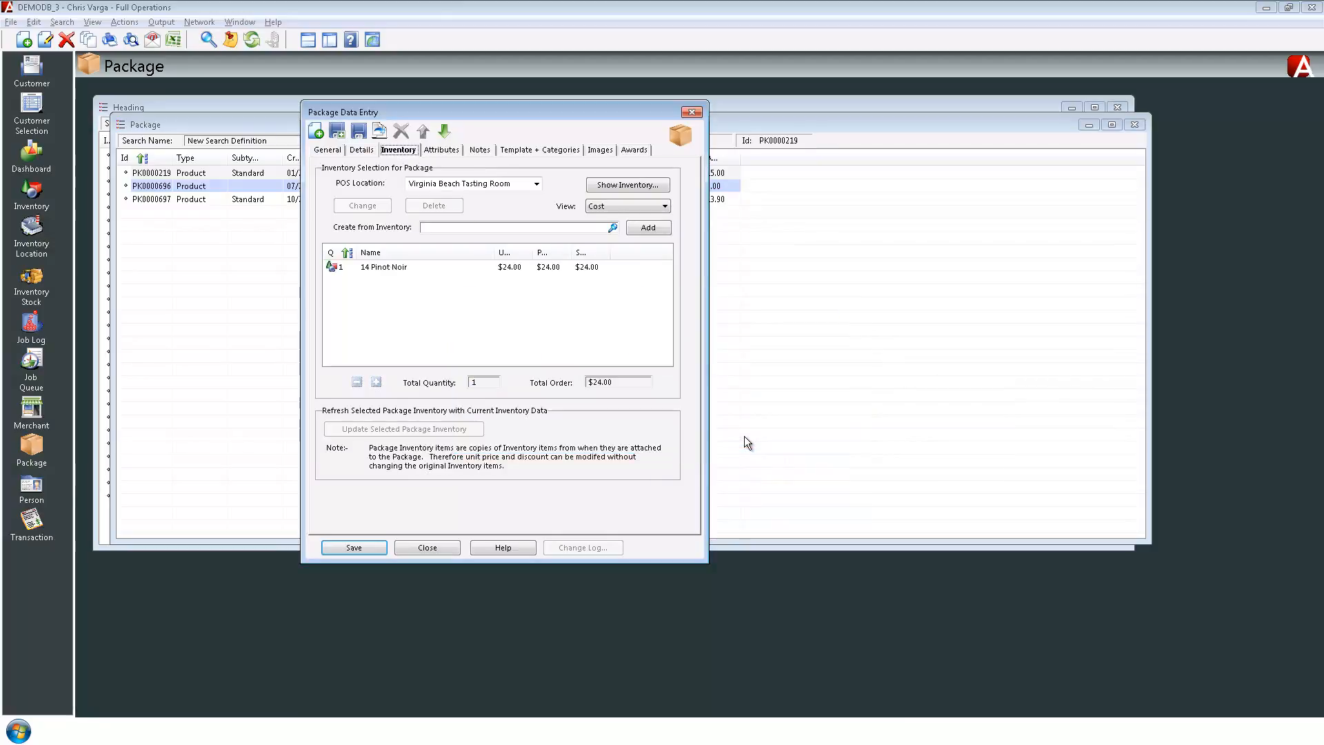
pyautogui.click(614, 226)
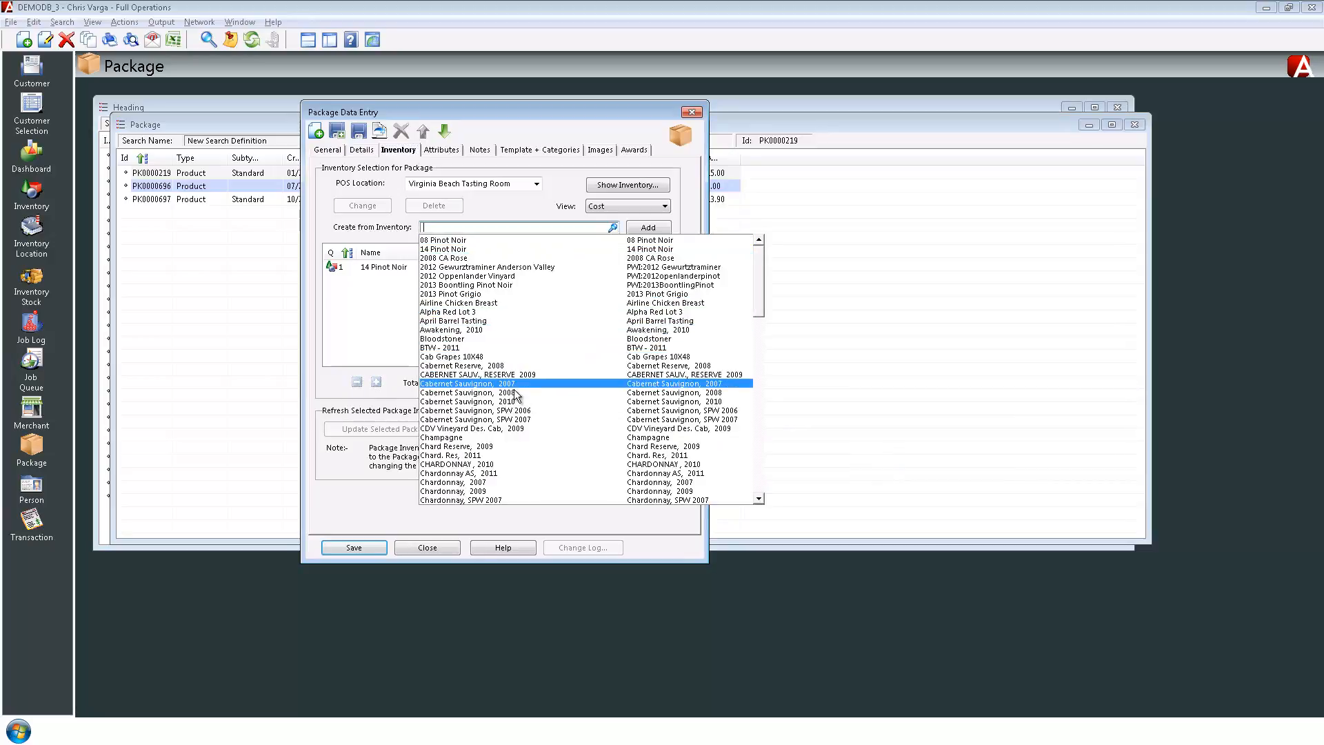
pyautogui.click(498, 447)
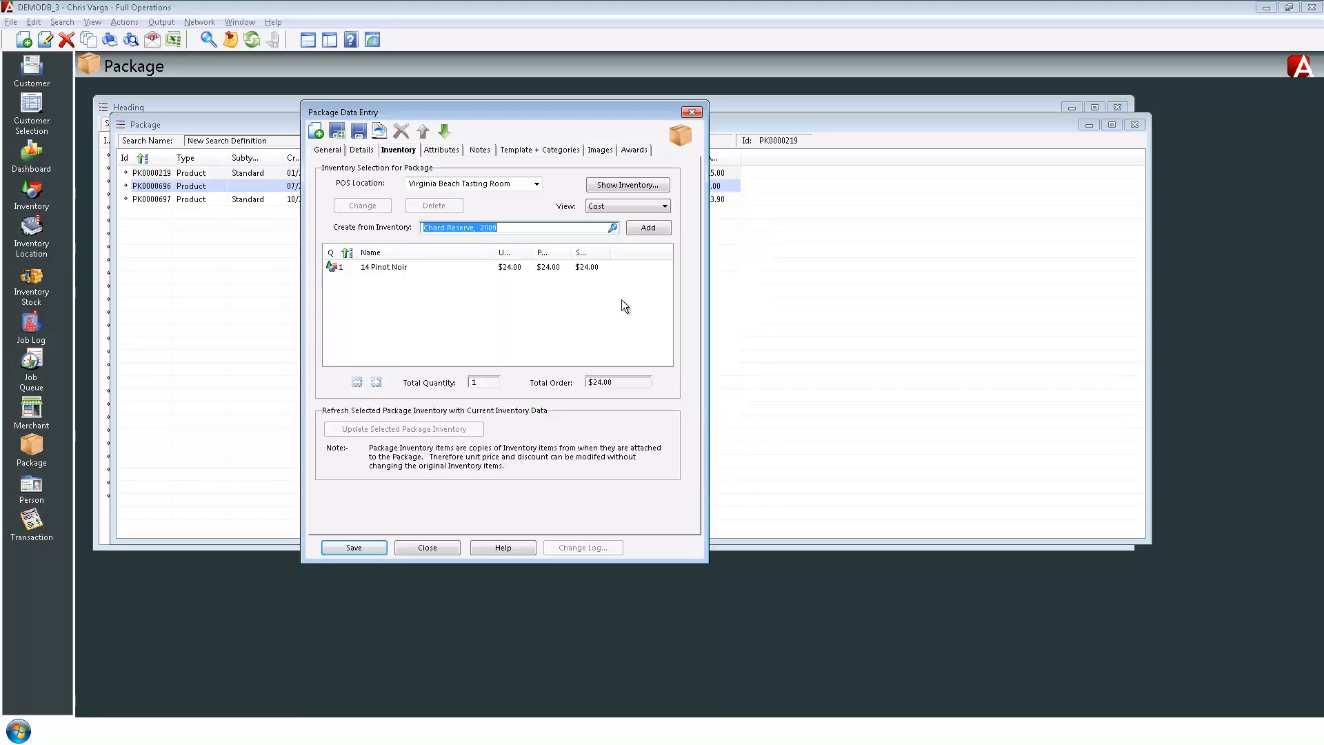
pyautogui.click(651, 230)
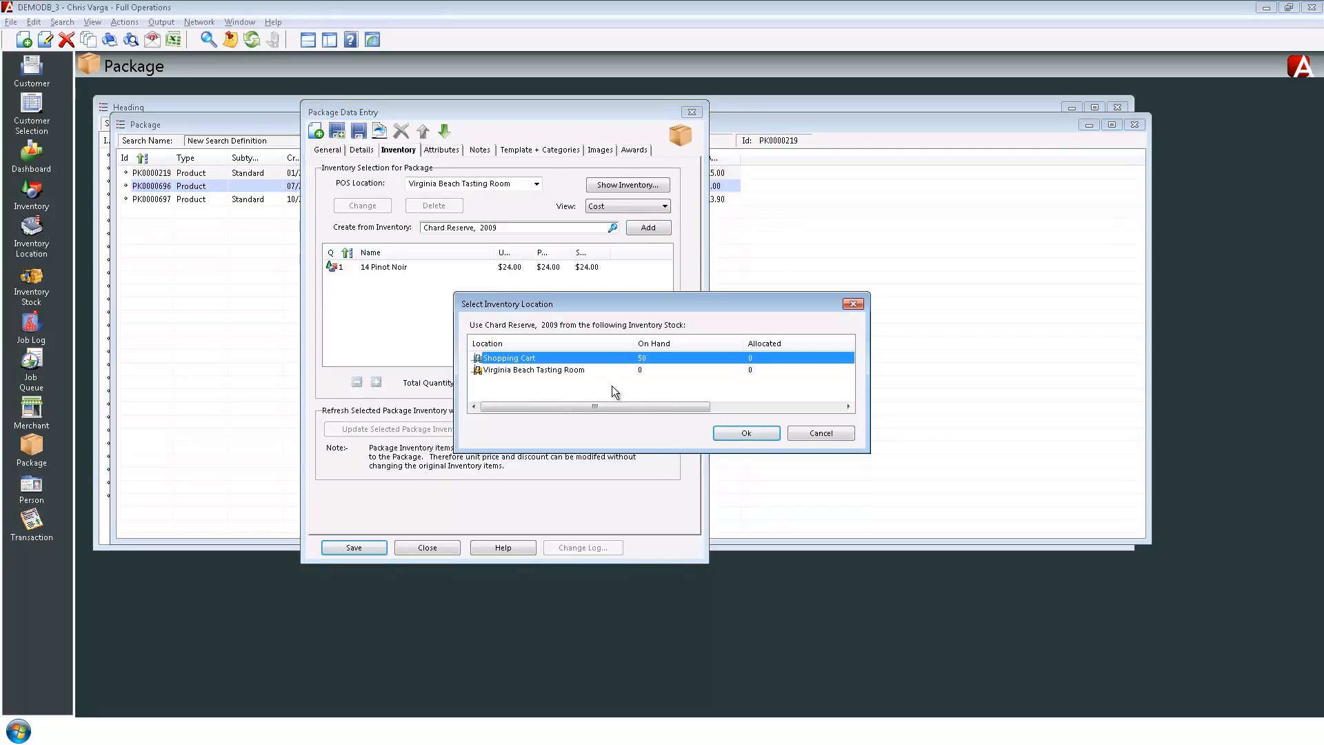
pyautogui.click(819, 434)
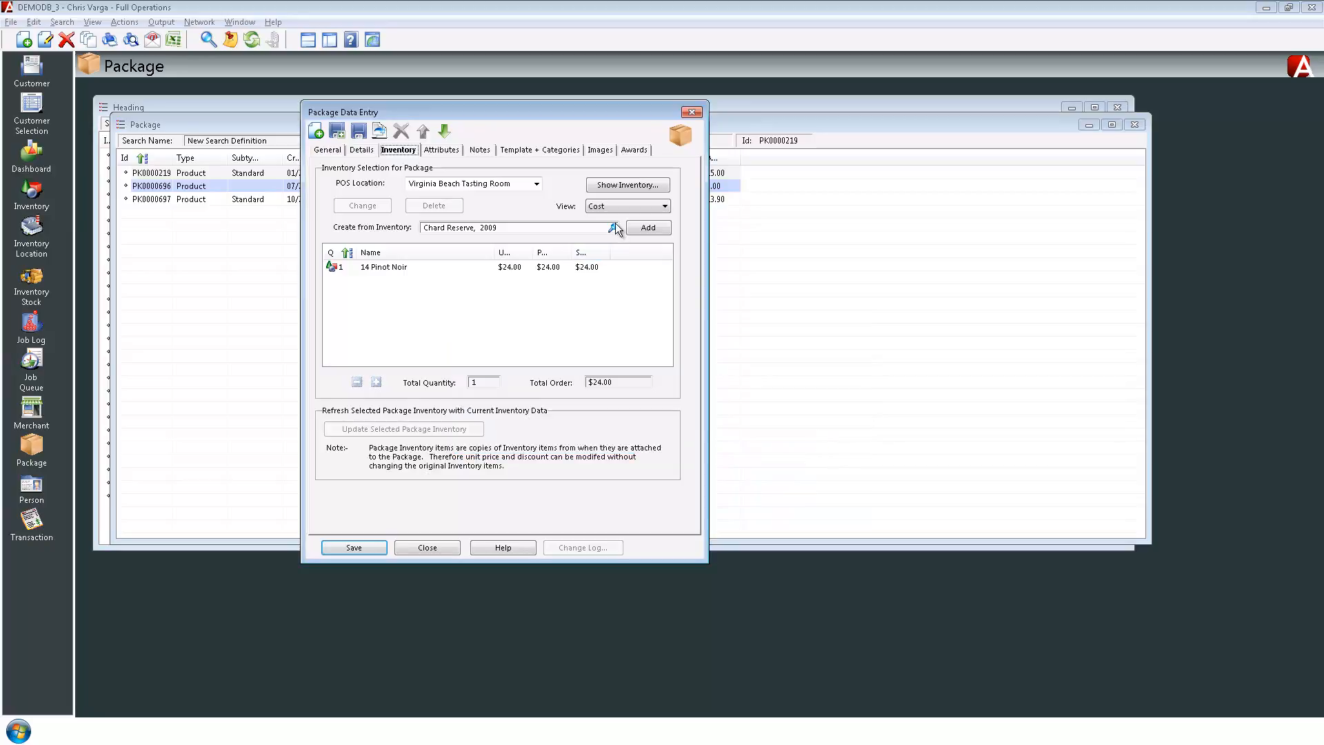
# Add Cabernet Sauvignon, 2010 to the package from the Virginia Beach Tasting Room stock.
pyautogui.click(613, 227)
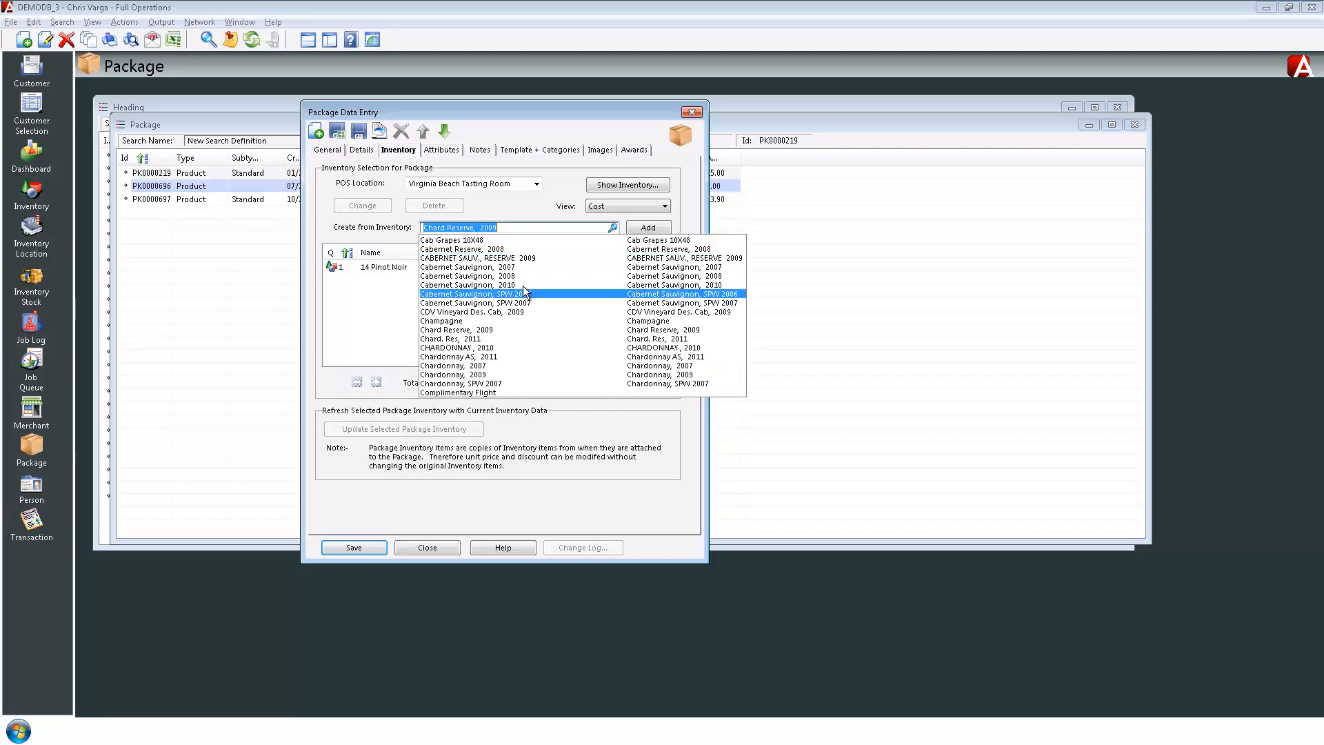
pyautogui.click(535, 284)
pyautogui.click(637, 226)
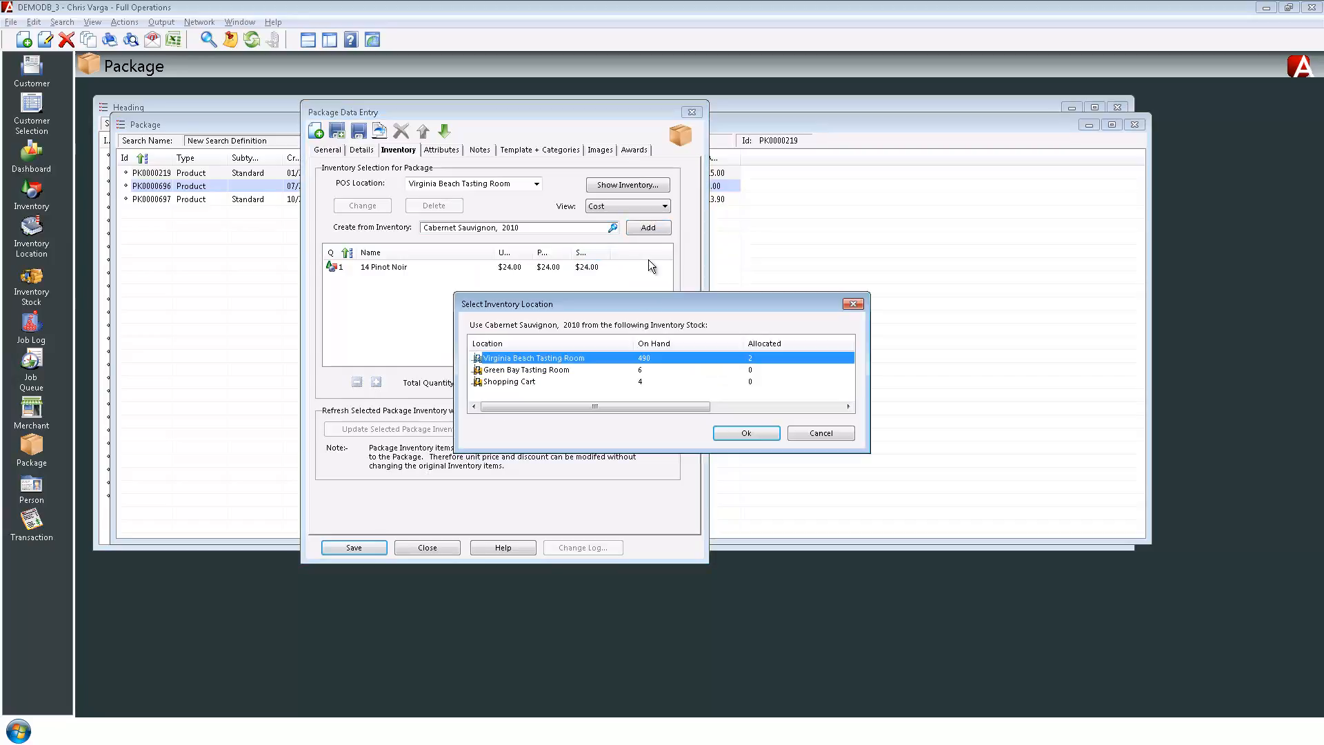
pyautogui.click(755, 437)
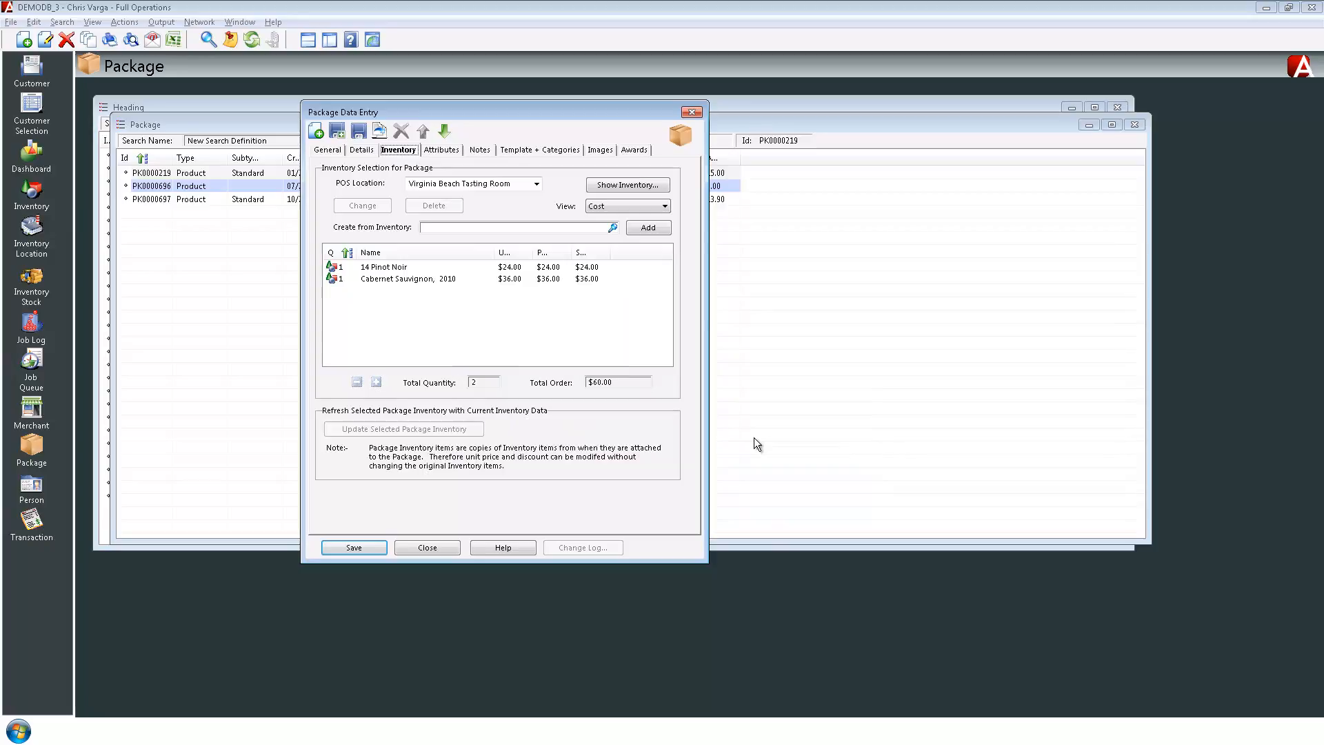
# Raise the package quantities of 14 Pinot Noir and Cabernet Sauvignon, 2010 to 2 each.
pyautogui.click(338, 270)
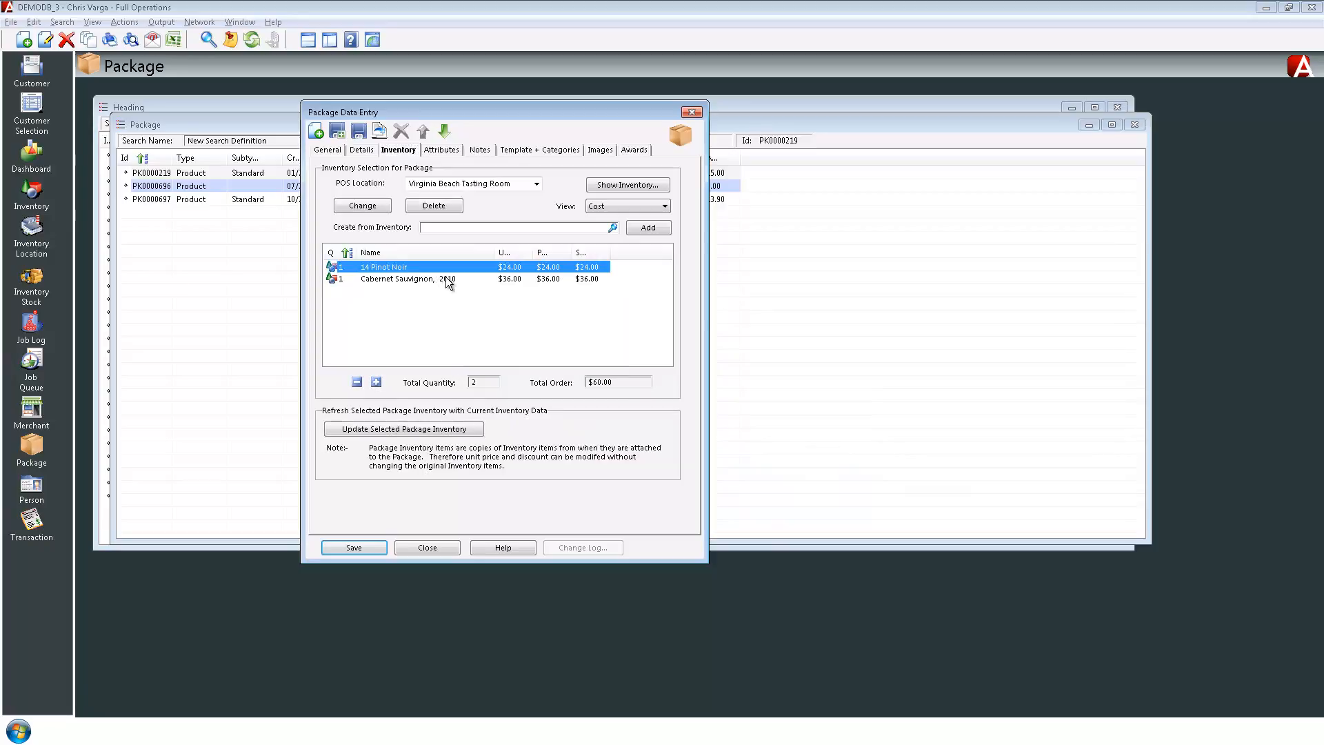
pyautogui.click(377, 382)
pyautogui.click(369, 280)
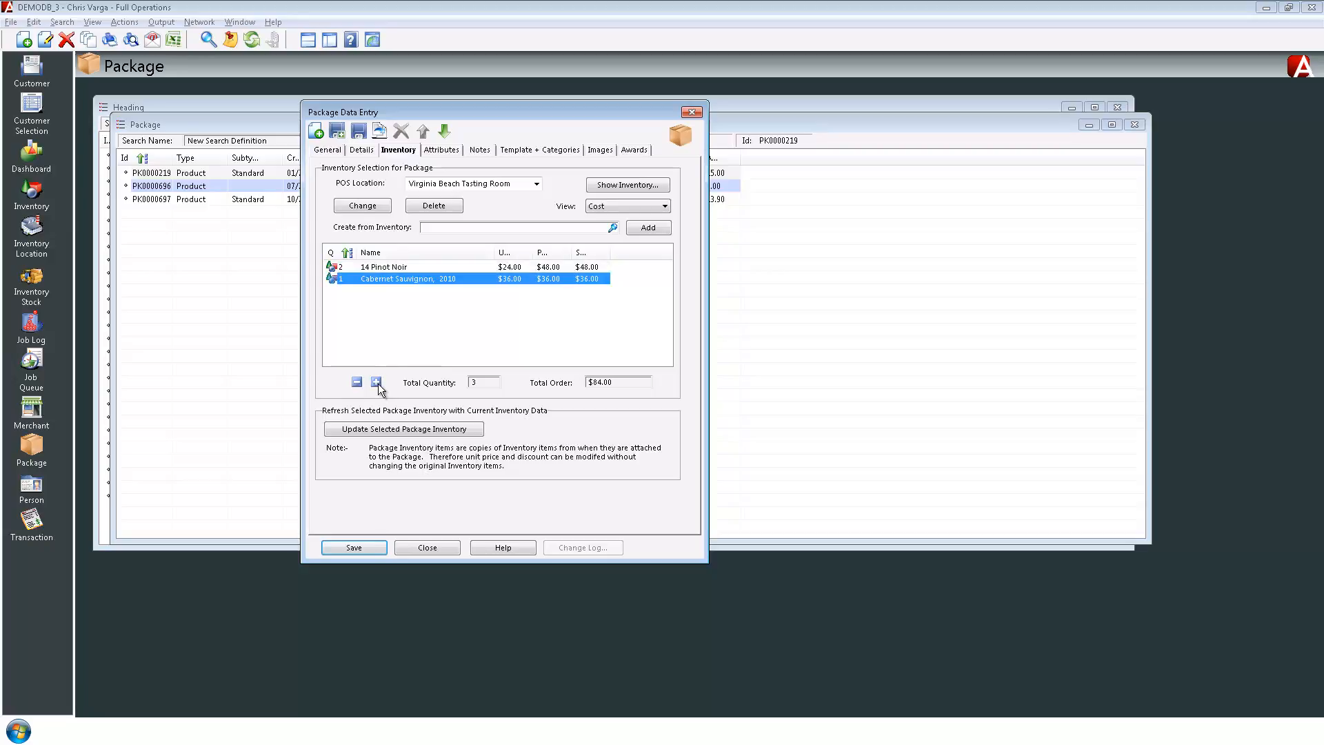
pyautogui.click(376, 383)
# Set the package's 14 Pinot Noir unit price to $20.00 and its discount rate to 20.00, and save the item.
pyautogui.doubleClick(387, 270)
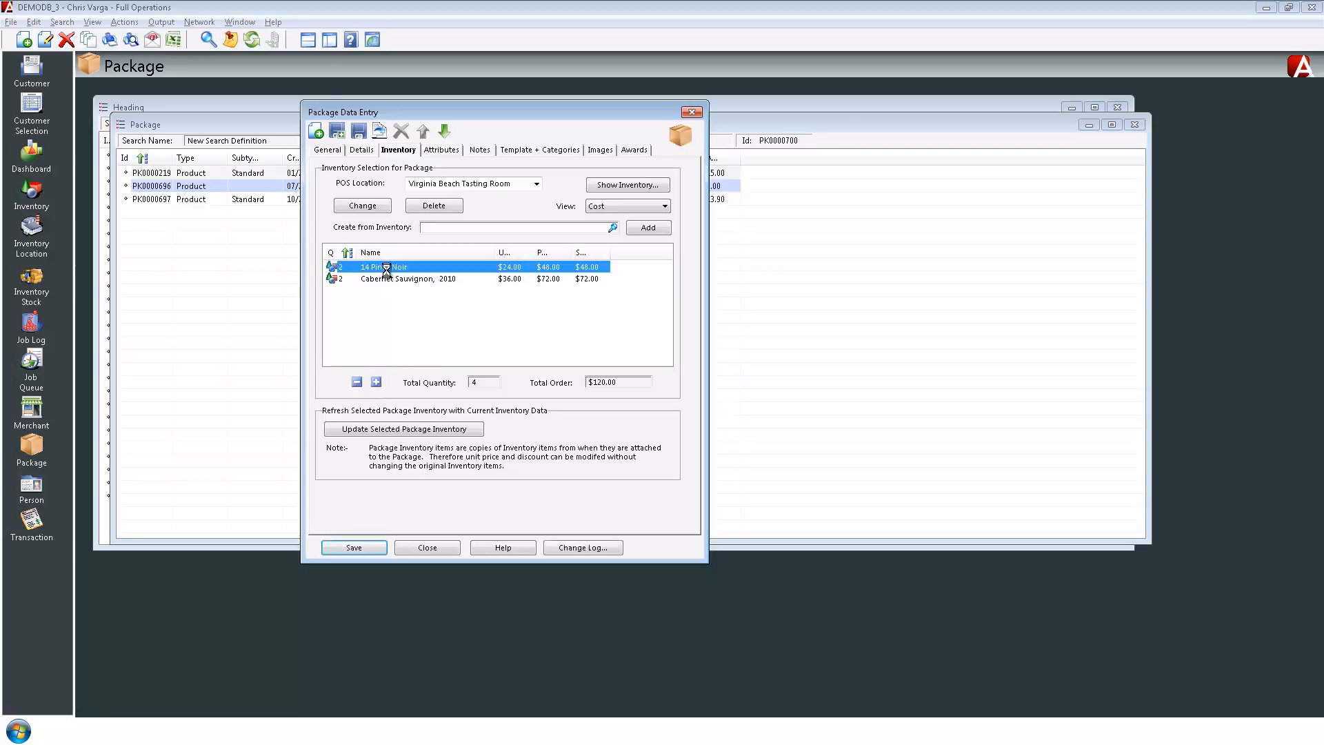
pyautogui.moveTo(131, 83); pyautogui.dragTo(580, 236)
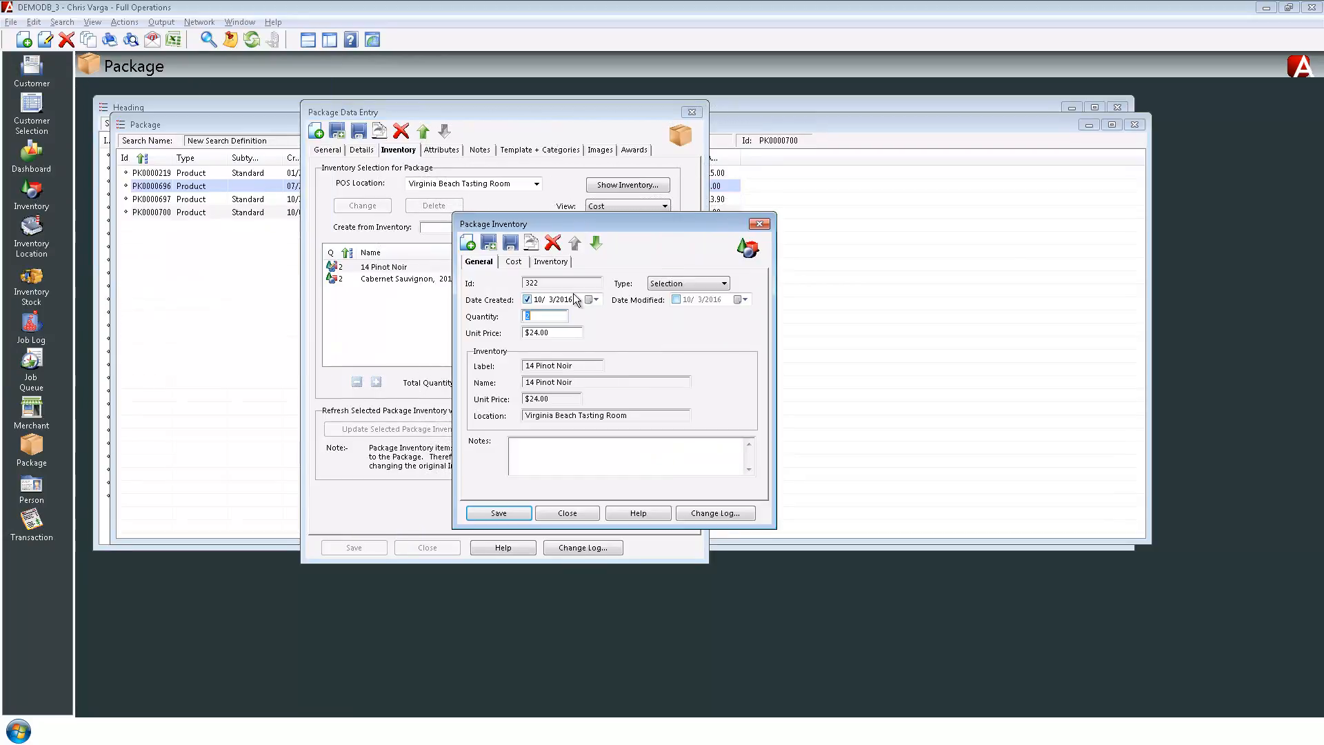
pyautogui.click(557, 333)
pyautogui.write('20')
pyautogui.click(513, 263)
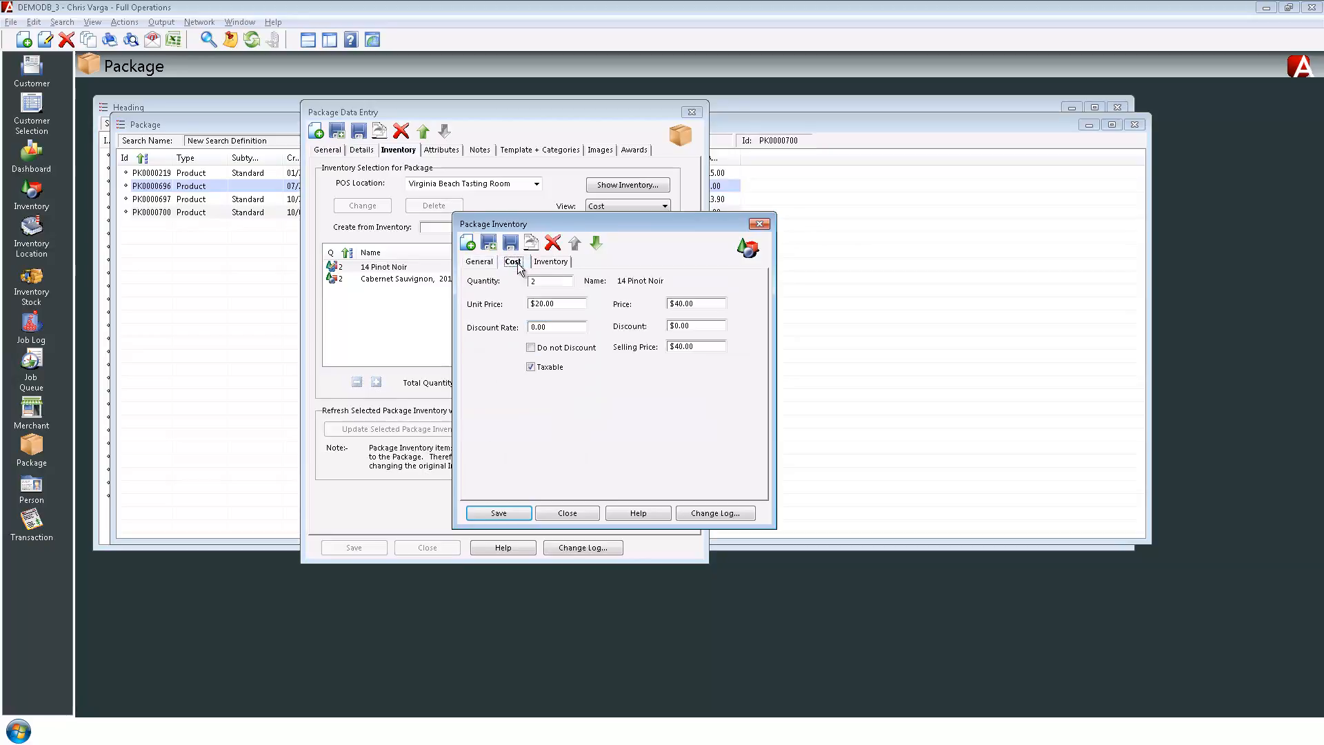
pyautogui.click(557, 327)
pyautogui.write('20.00')
pyautogui.click(506, 514)
pyautogui.click(571, 512)
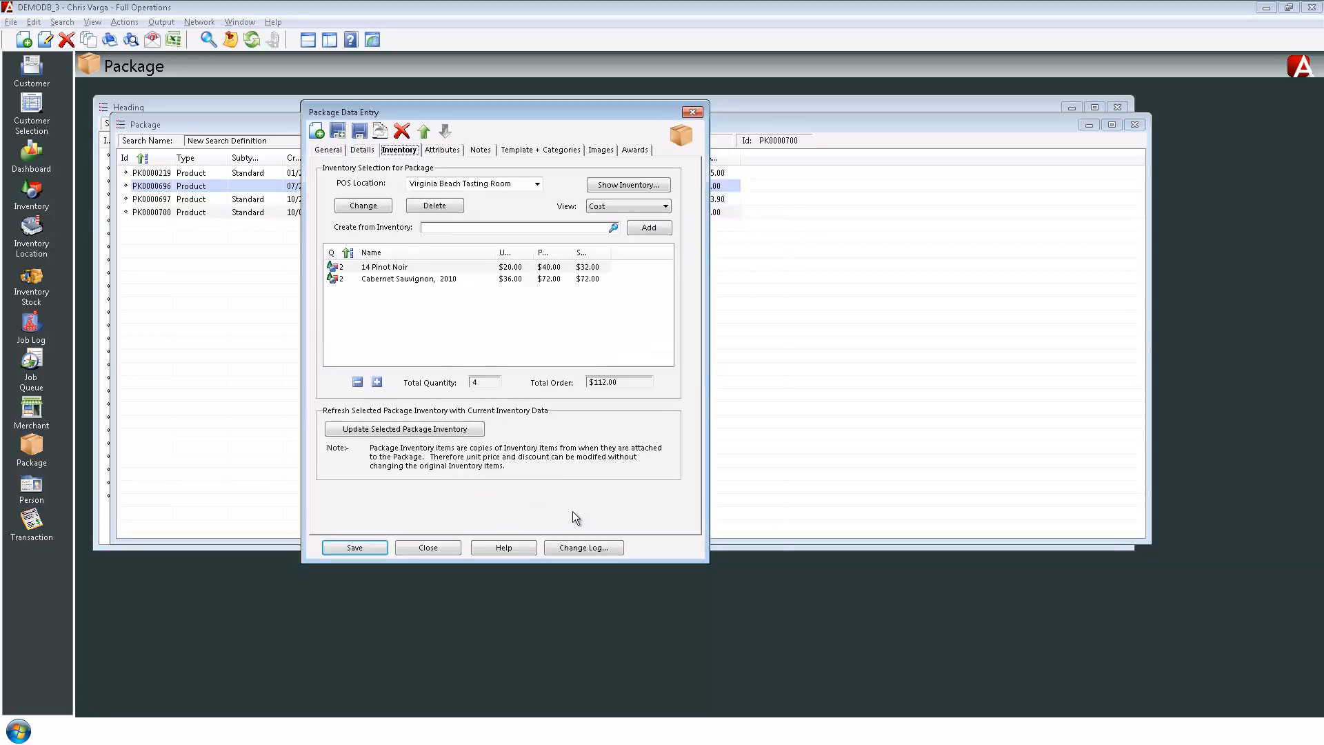
# Set the package's product discount to add to the inventory discount, save the record and review its inventory items.
pyautogui.click(361, 150)
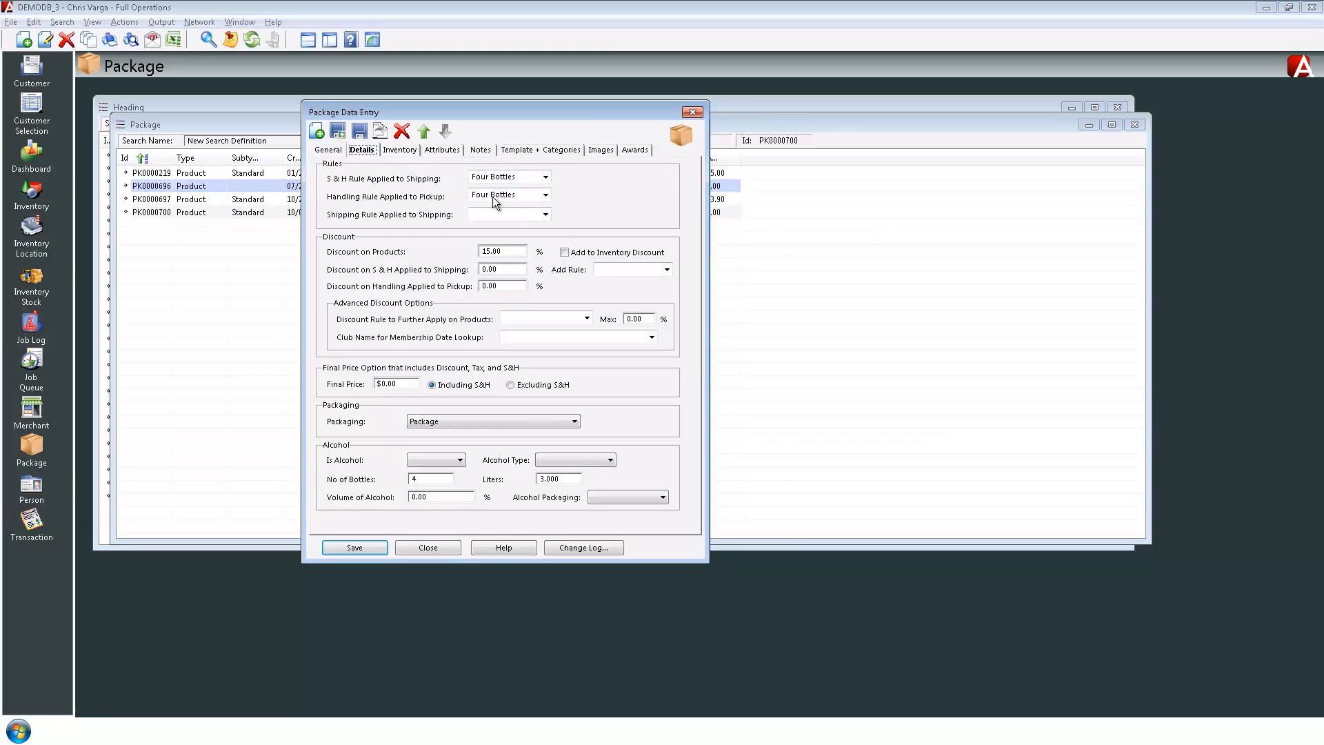
pyautogui.click(565, 252)
pyautogui.click(363, 552)
pyautogui.click(400, 151)
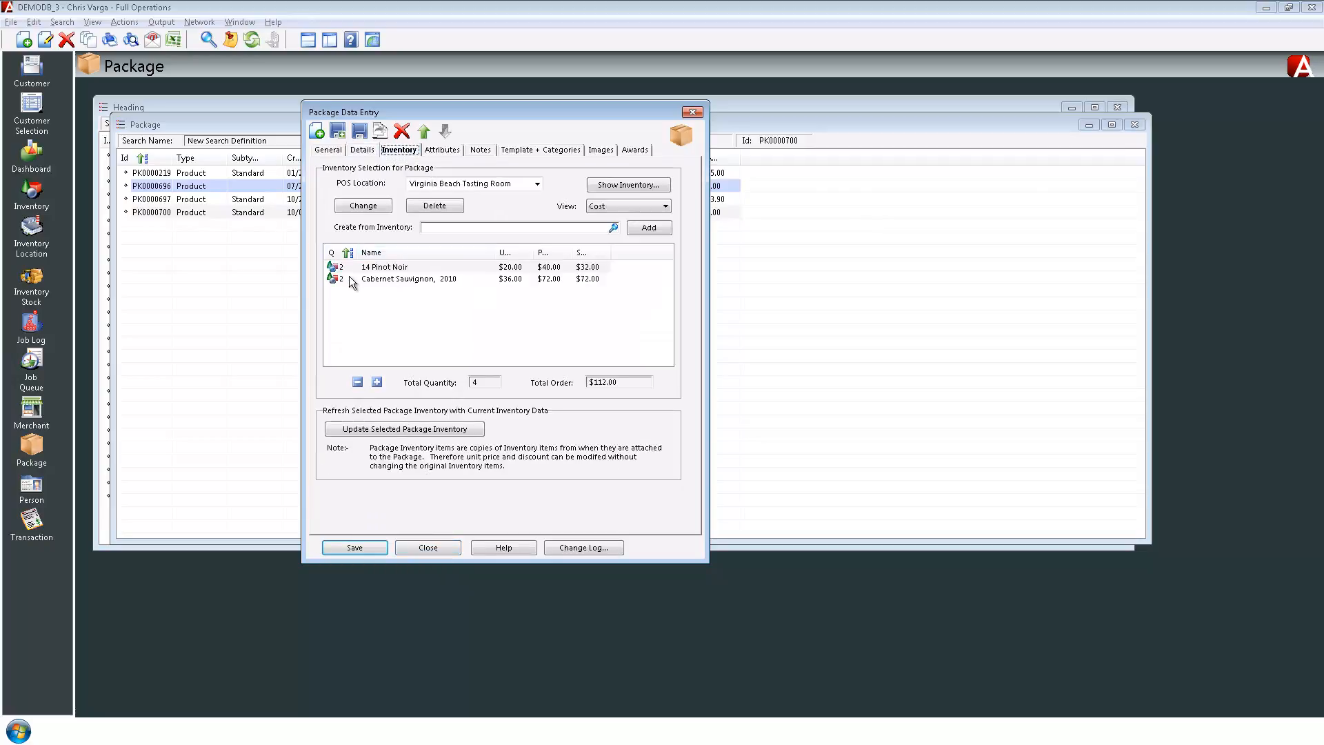
# Include the package in the Halloween heading for Point of Sale, then save and close the record.
pyautogui.click(362, 150)
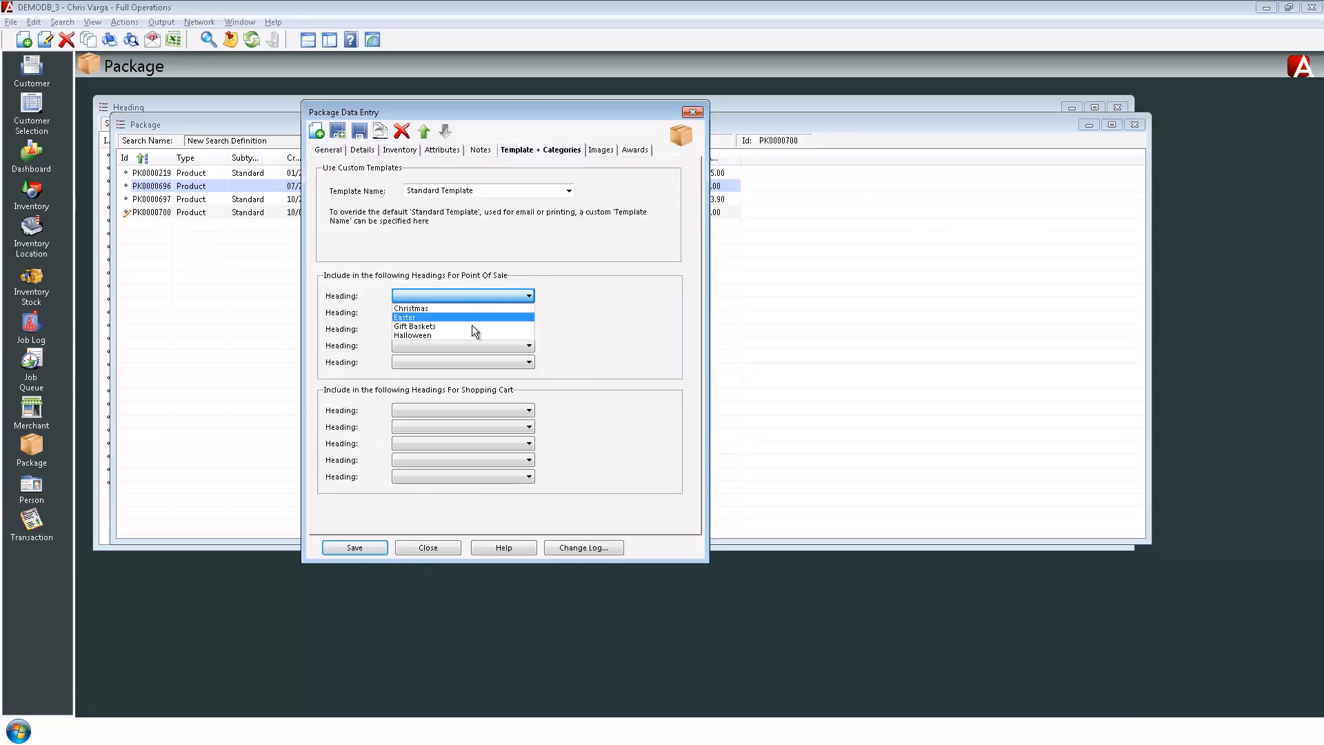
pyautogui.click(467, 337)
pyautogui.click(359, 548)
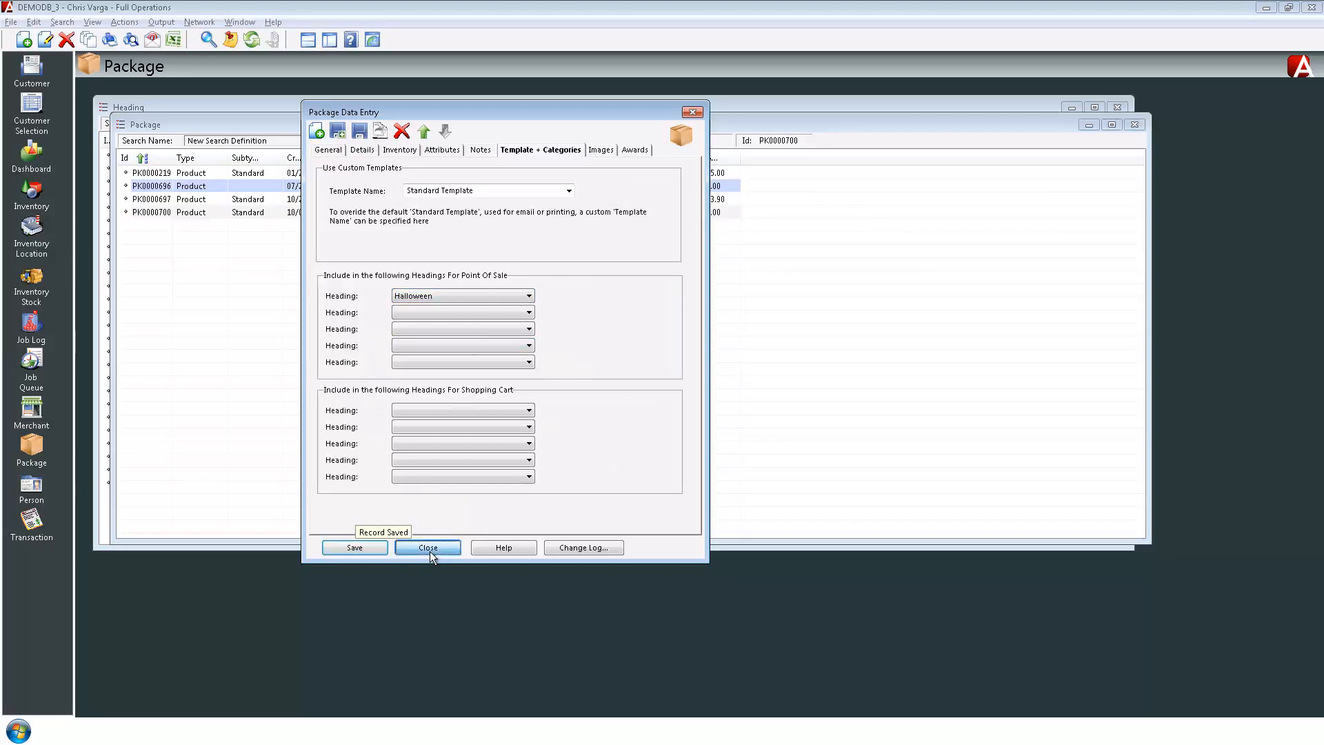
pyautogui.click(428, 547)
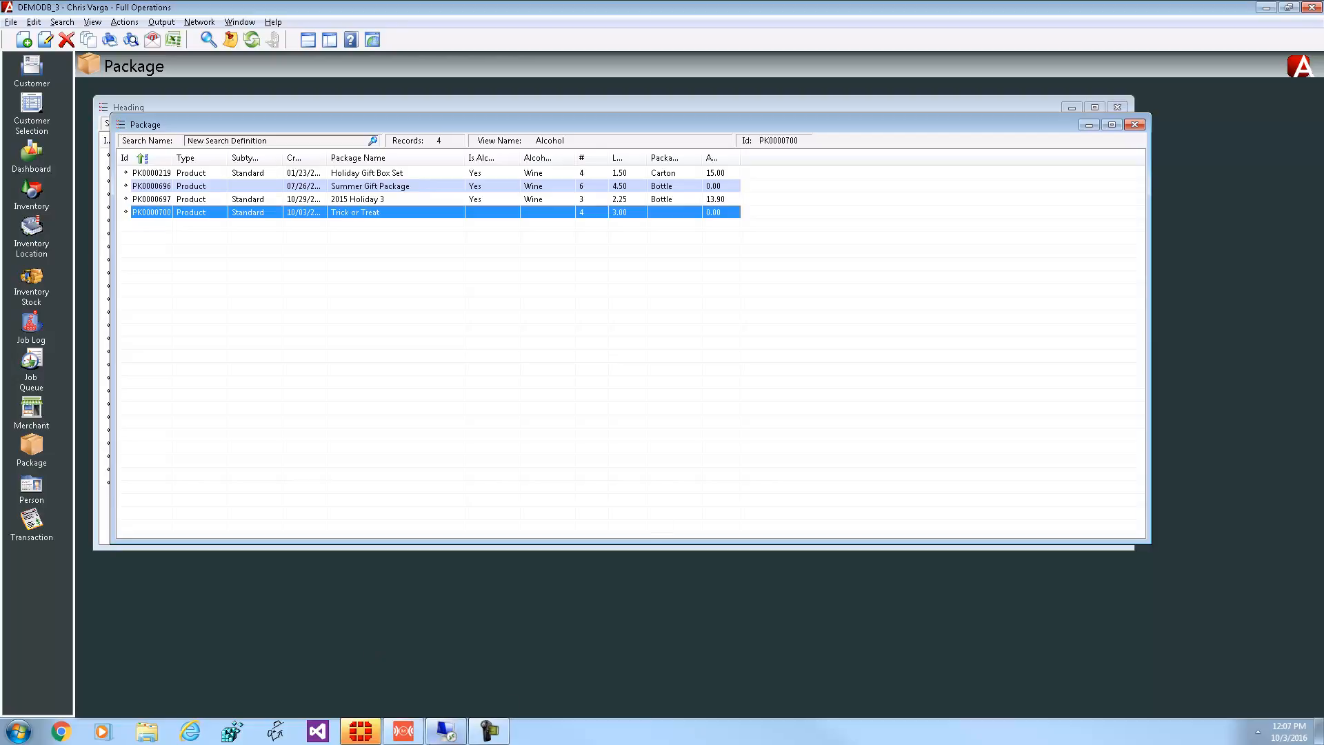
pyautogui.click(404, 731)
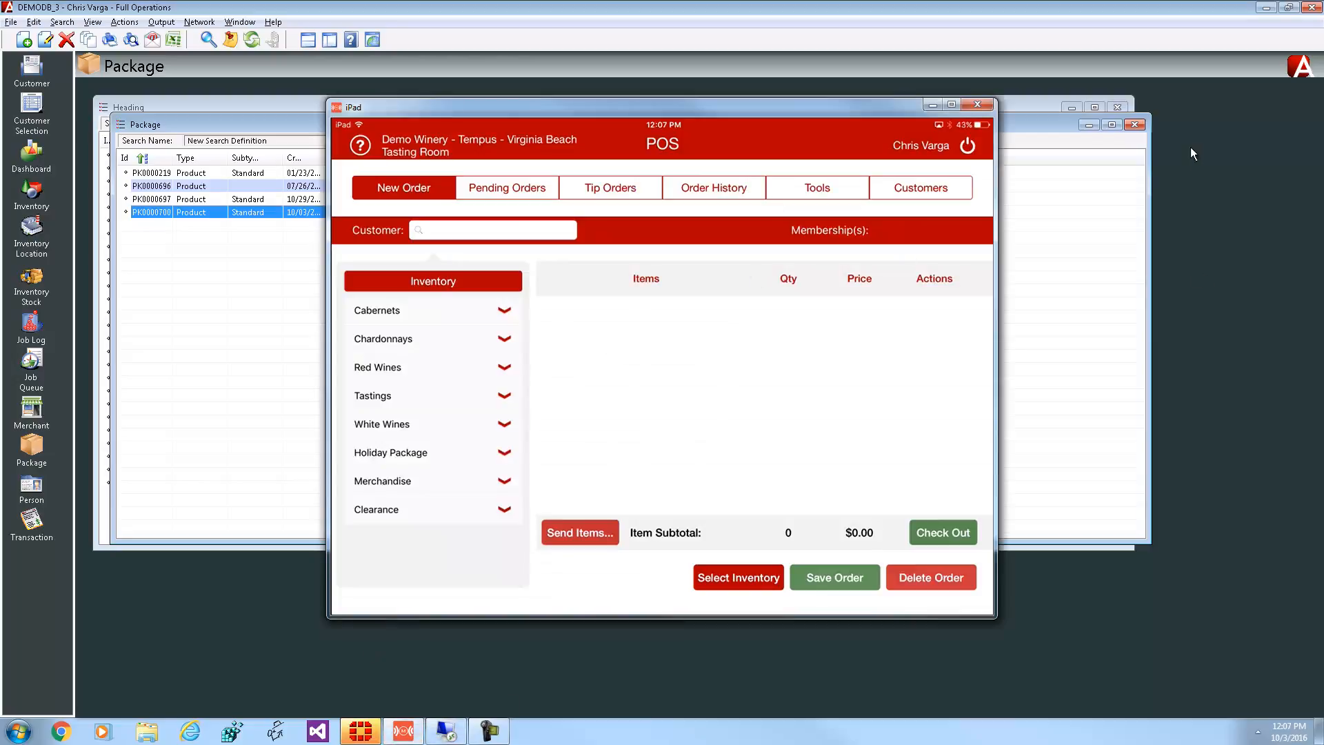
pyautogui.click(1219, 309)
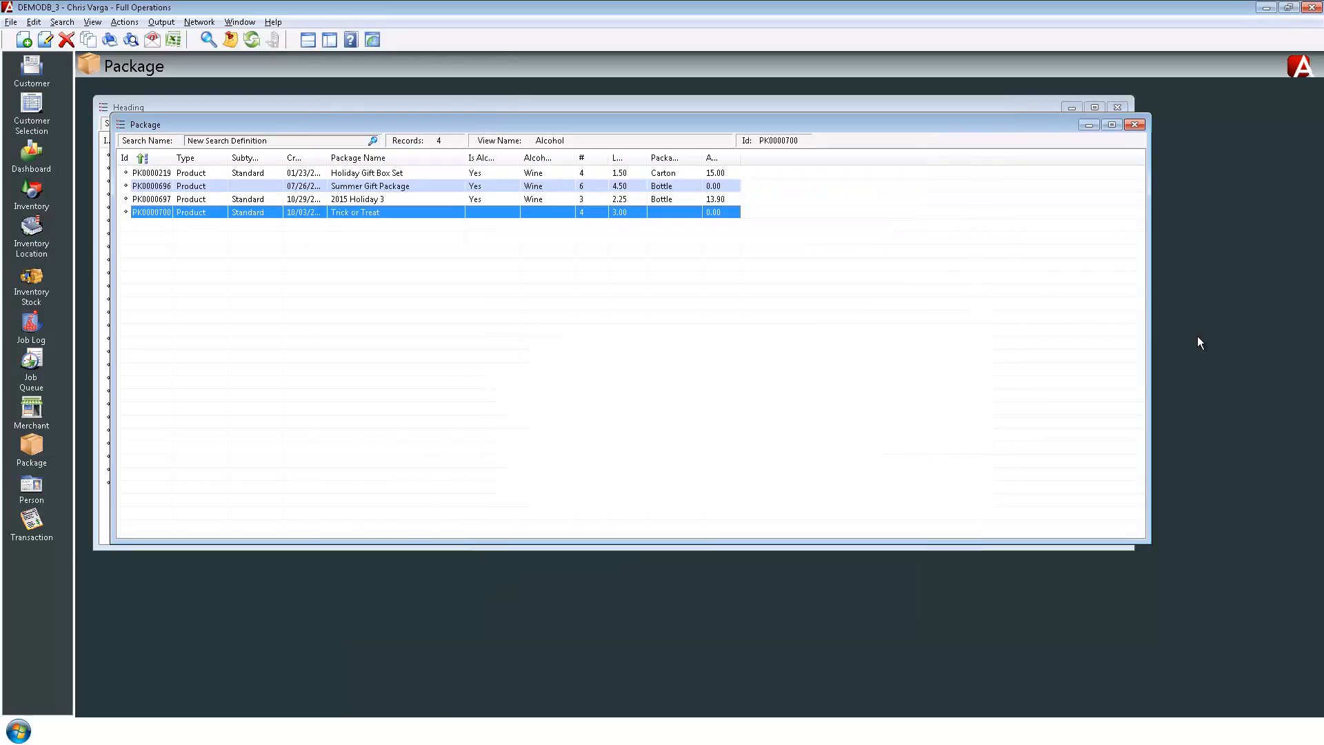
pyautogui.hotkey('alt', 'Tab')
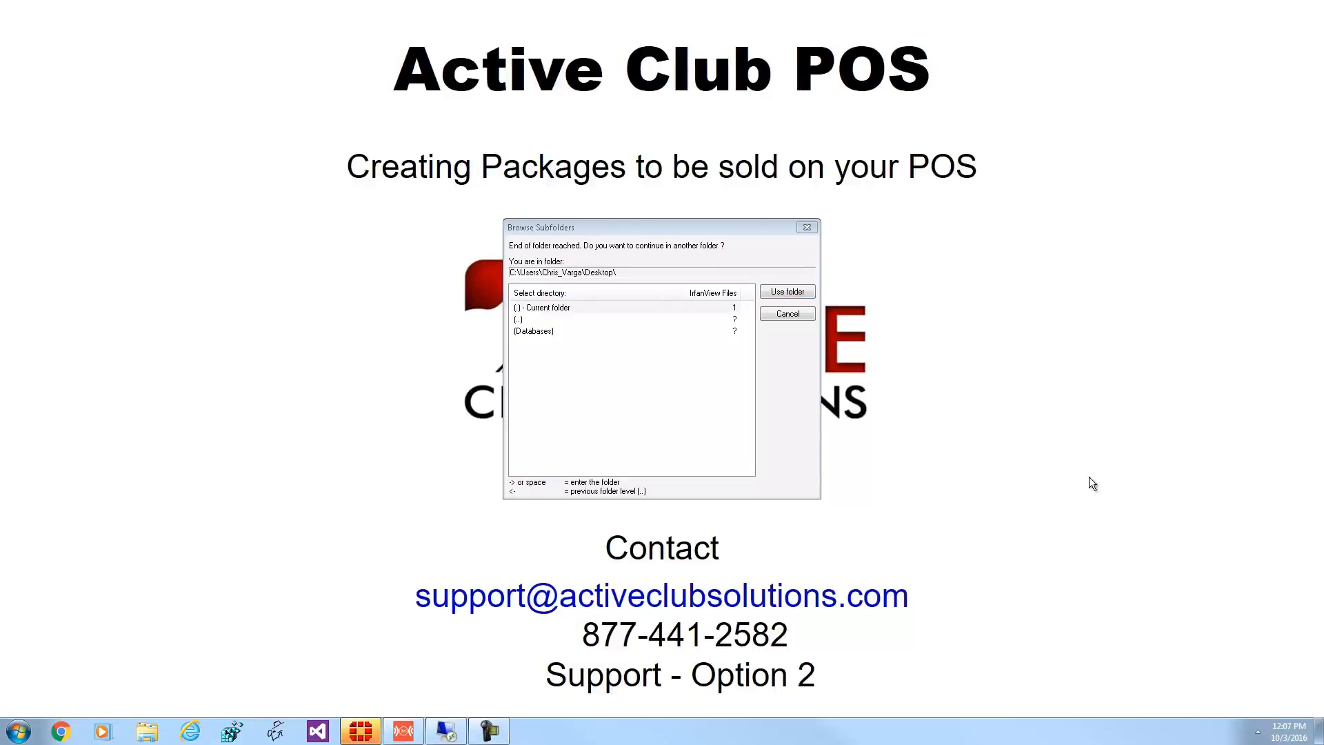
pyautogui.click(793, 320)
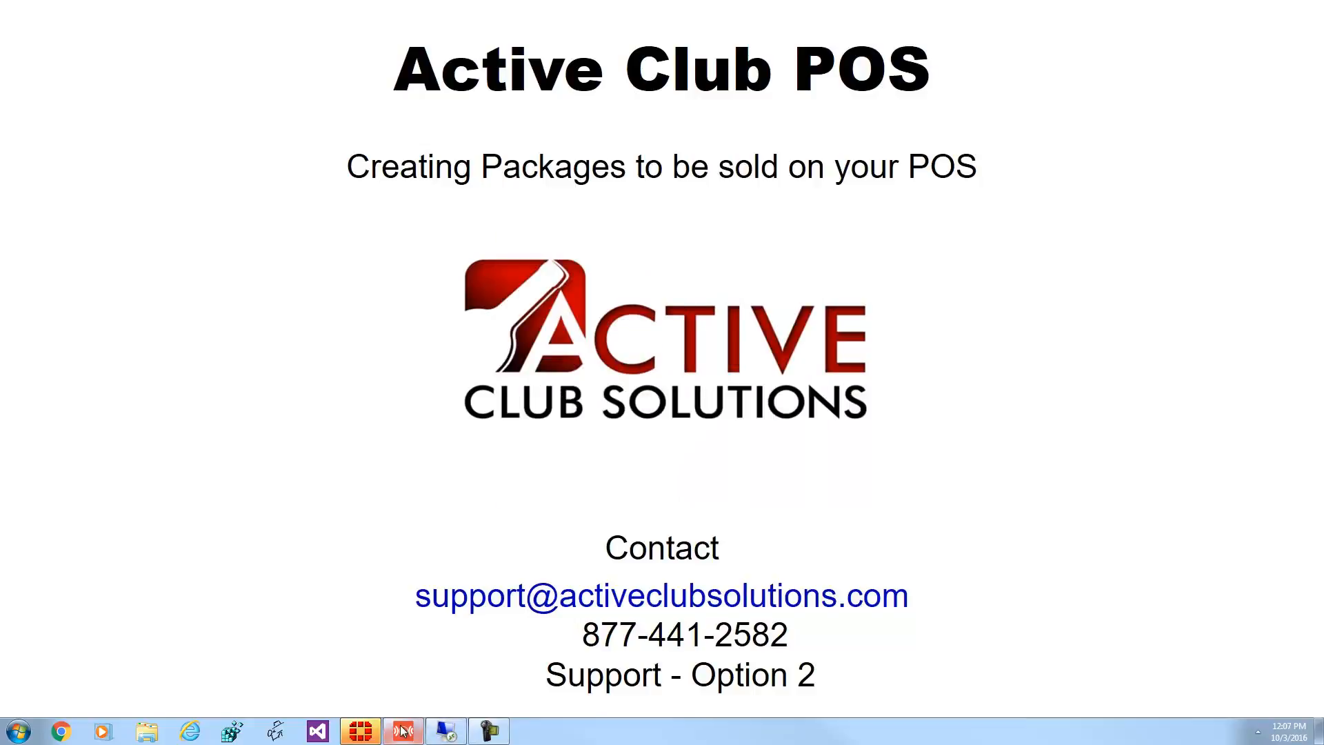
# Switch to the iPad point-of-sale window and accept the line item overrides for the Trick or Treat package.
pyautogui.click(405, 731)
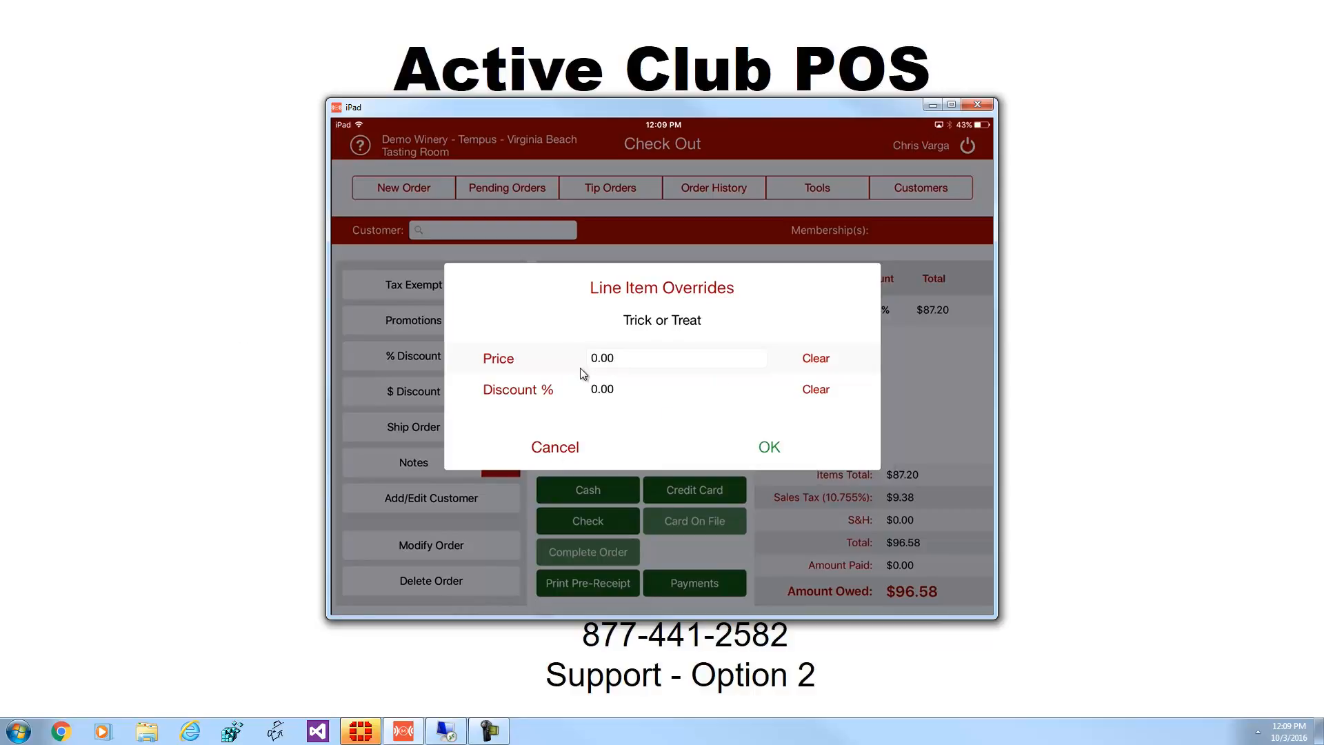
pyautogui.click(769, 448)
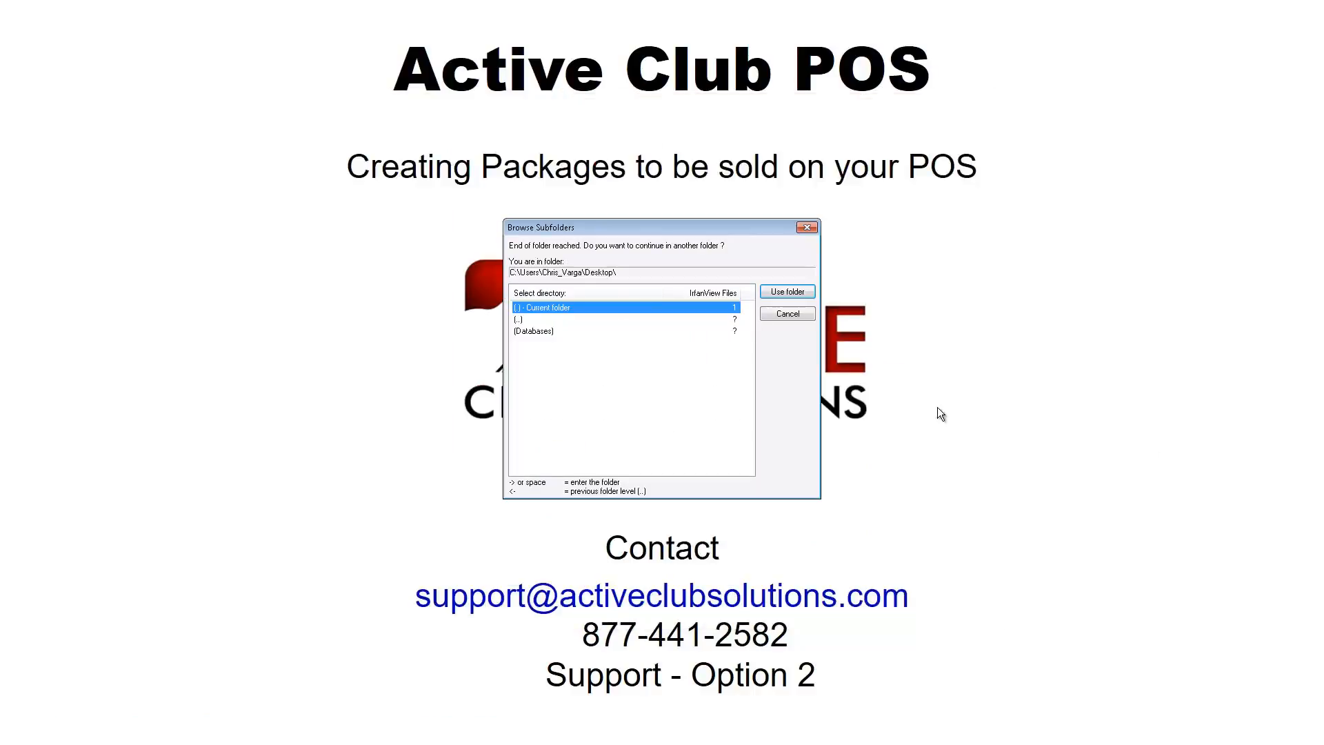
pyautogui.click(805, 315)
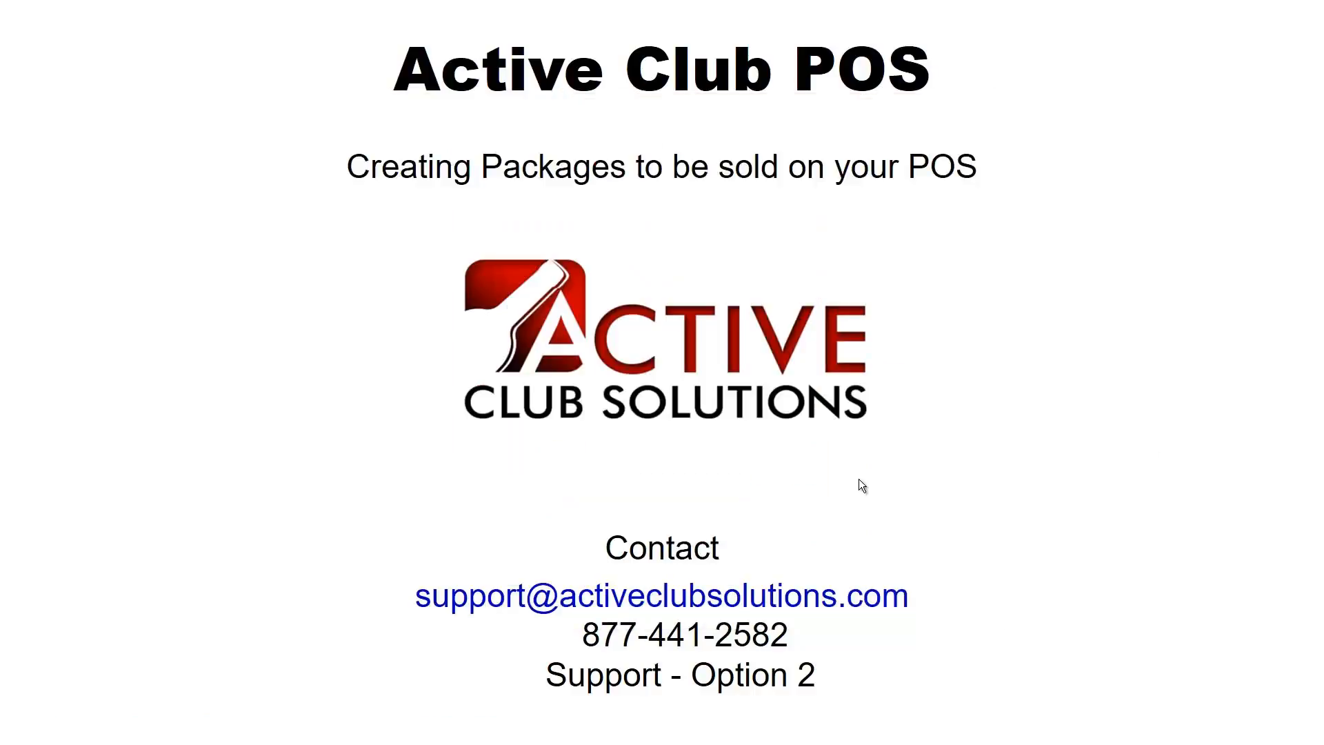